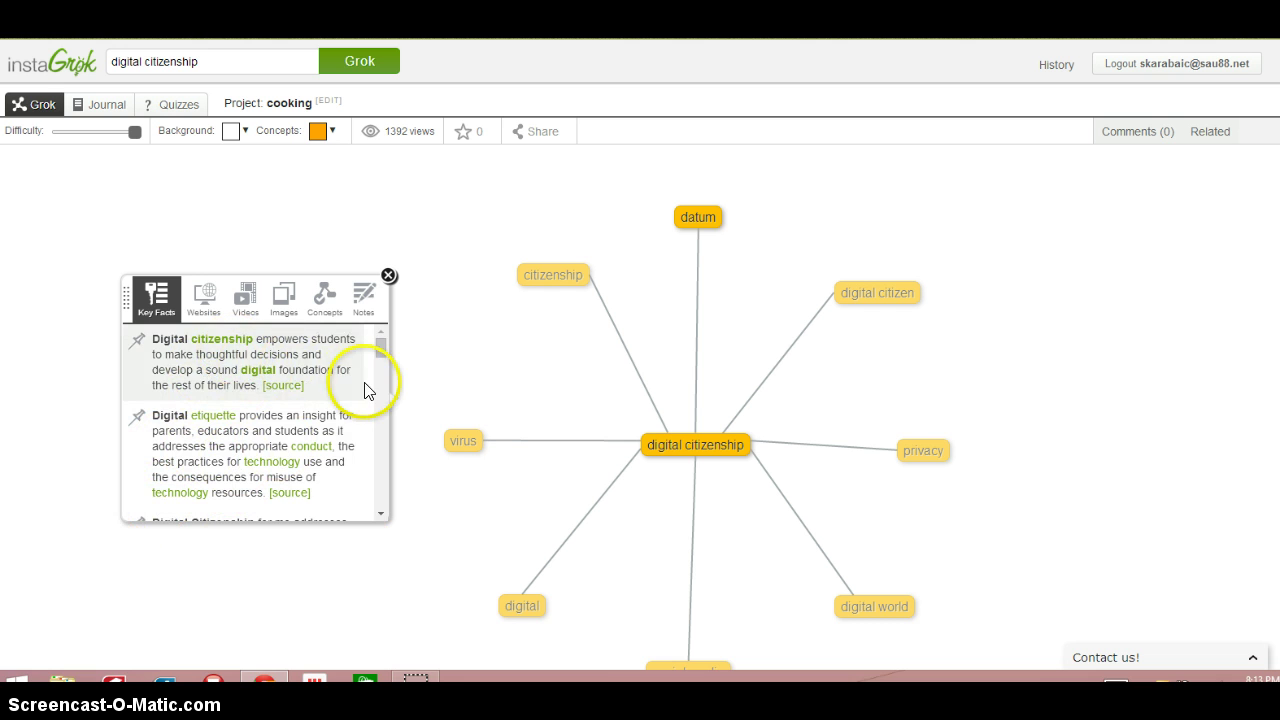
Look through the websites, videos, images, concepts and notes offered for the digital citizenship concept, and return to the websites.
{"action": "left_click", "coordinate": [205, 306]}
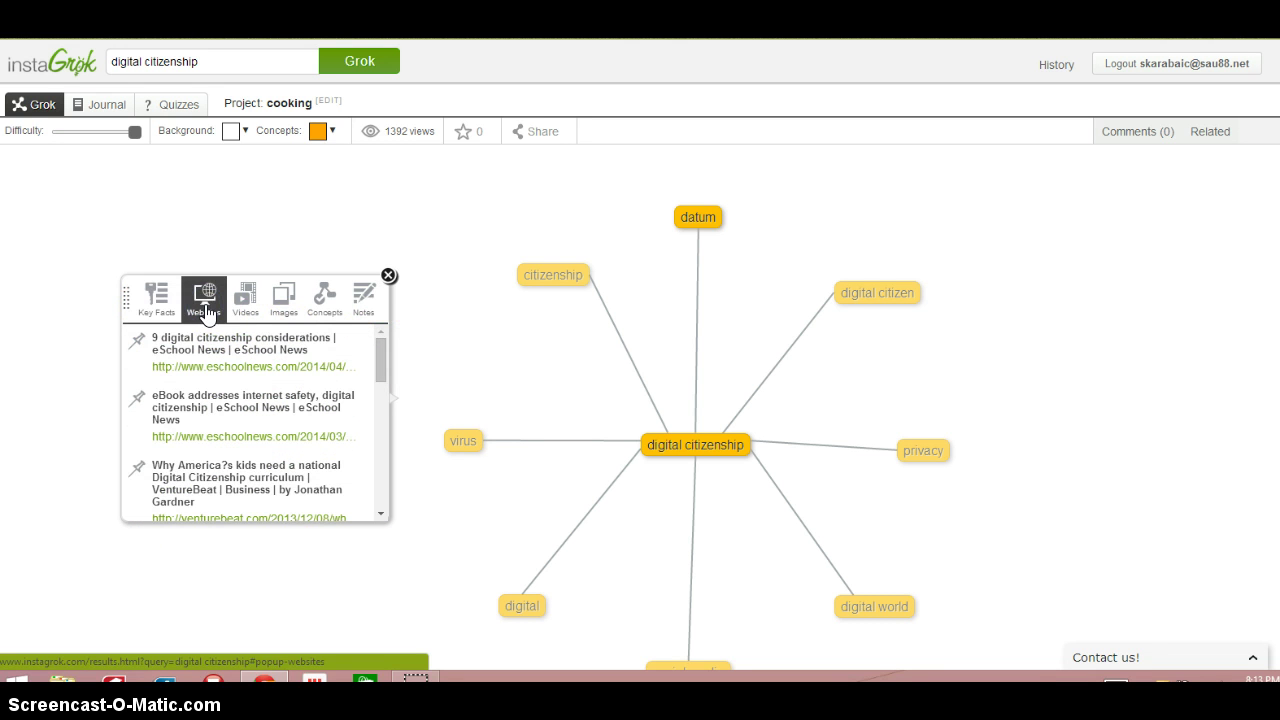
{"action": "left_click", "coordinate": [245, 305]}
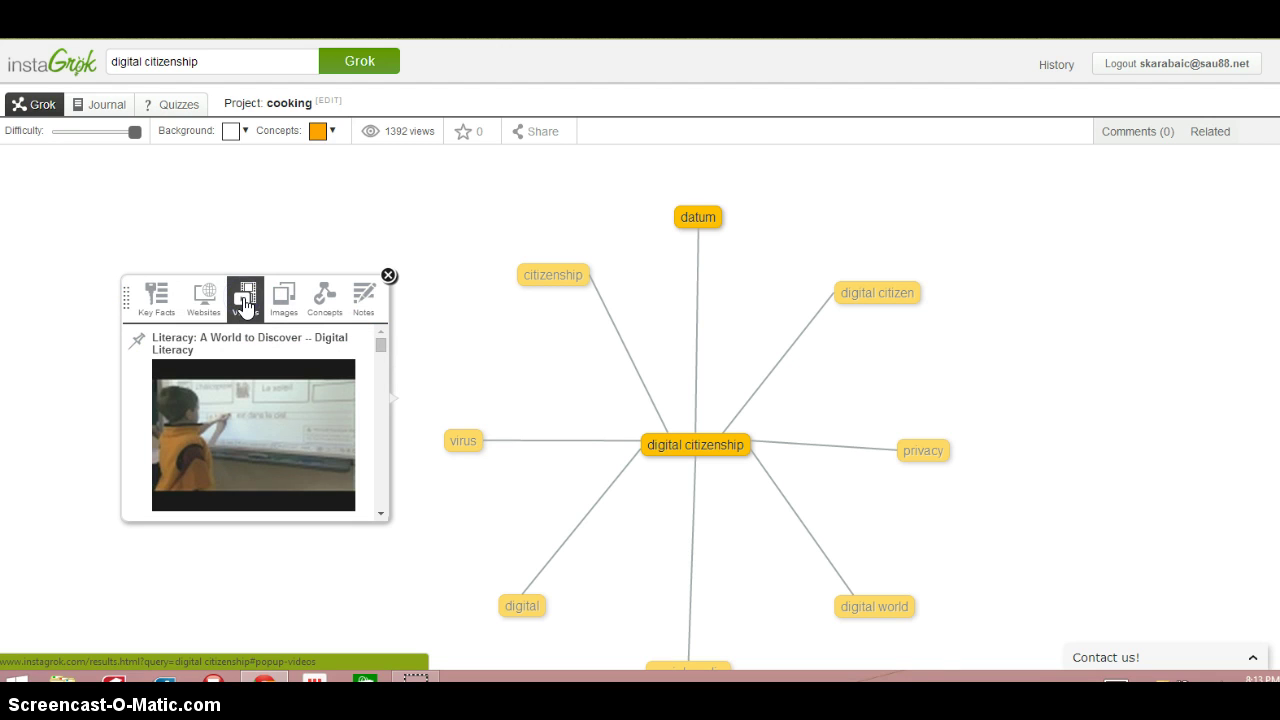
{"action": "left_click", "coordinate": [288, 308]}
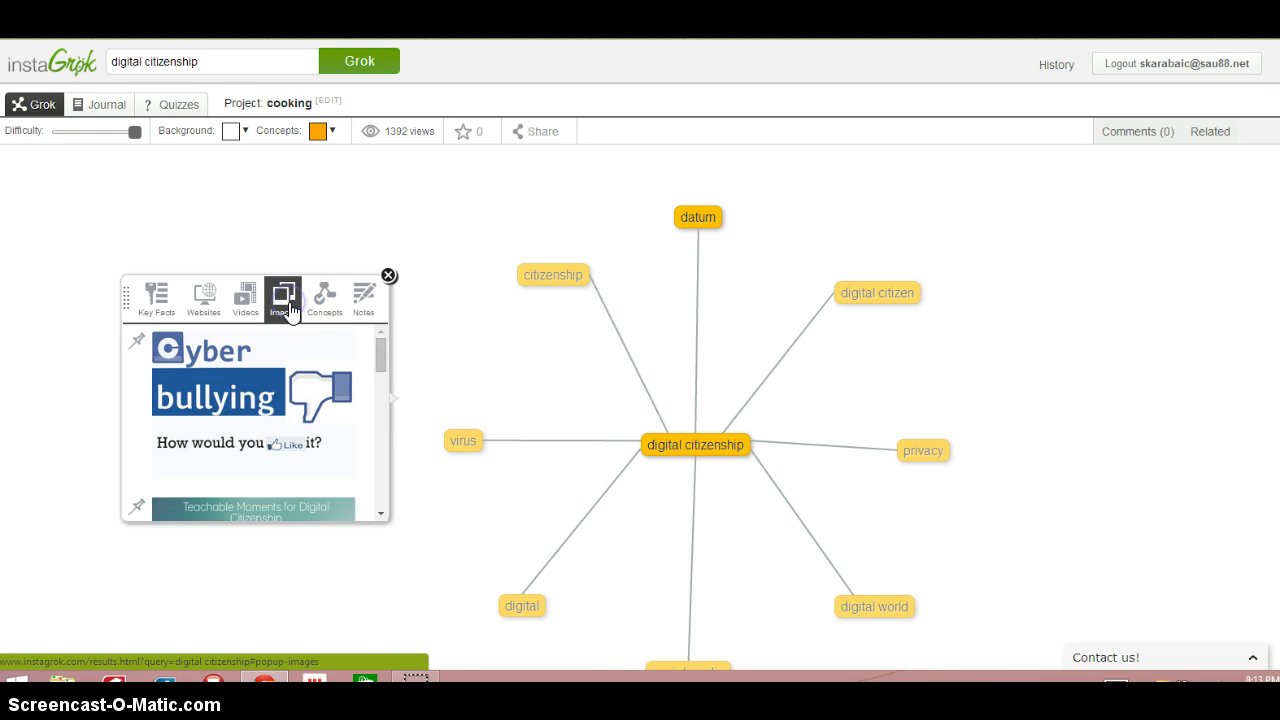
{"action": "left_click", "coordinate": [322, 305]}
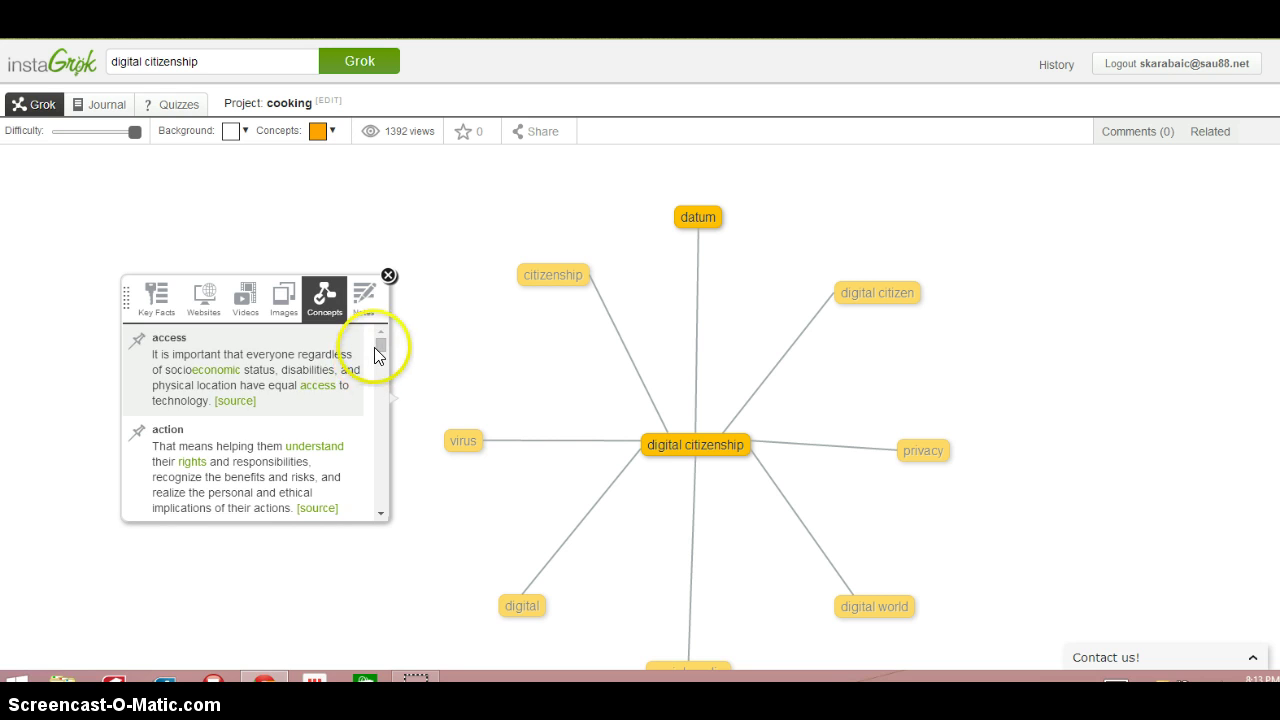
{"action": "mouse_move", "coordinate": [379, 346]}
{"action": "left_mouse_down"}
{"action": "mouse_move", "coordinate": [381, 390]}
{"action": "mouse_move", "coordinate": [380, 357]}
{"action": "left_mouse_up"}
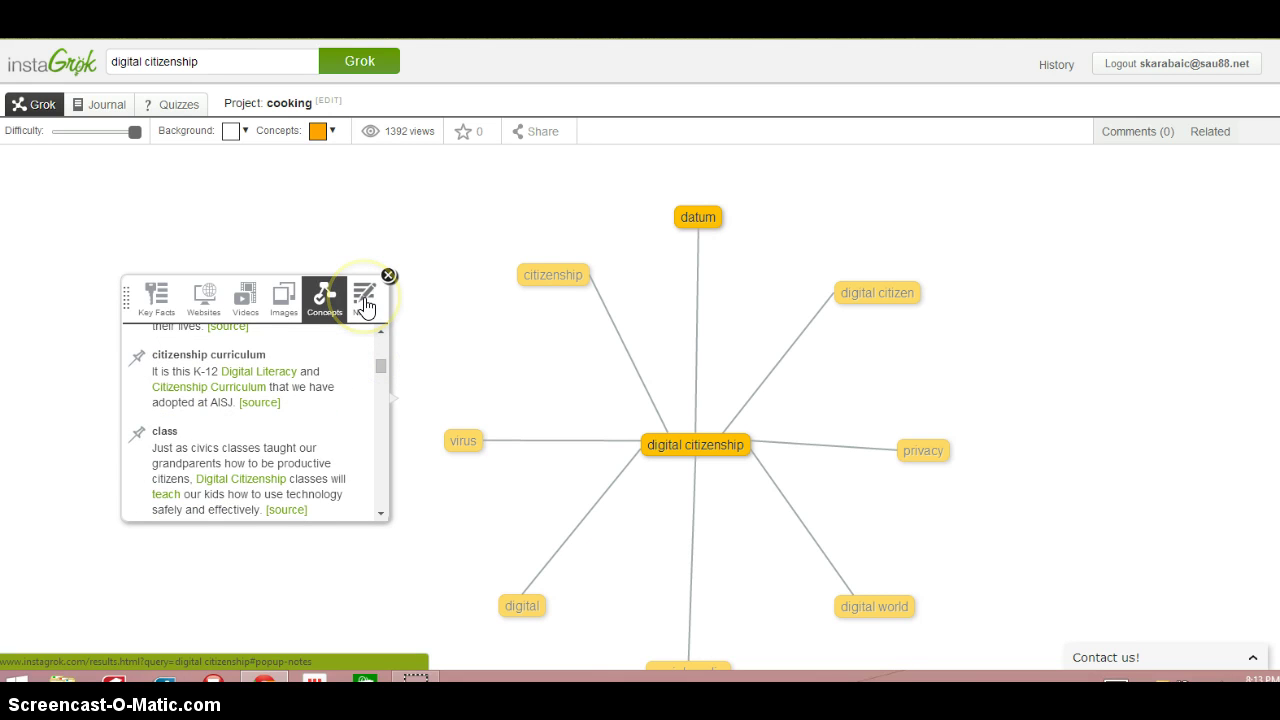
{"action": "left_click", "coordinate": [364, 303]}
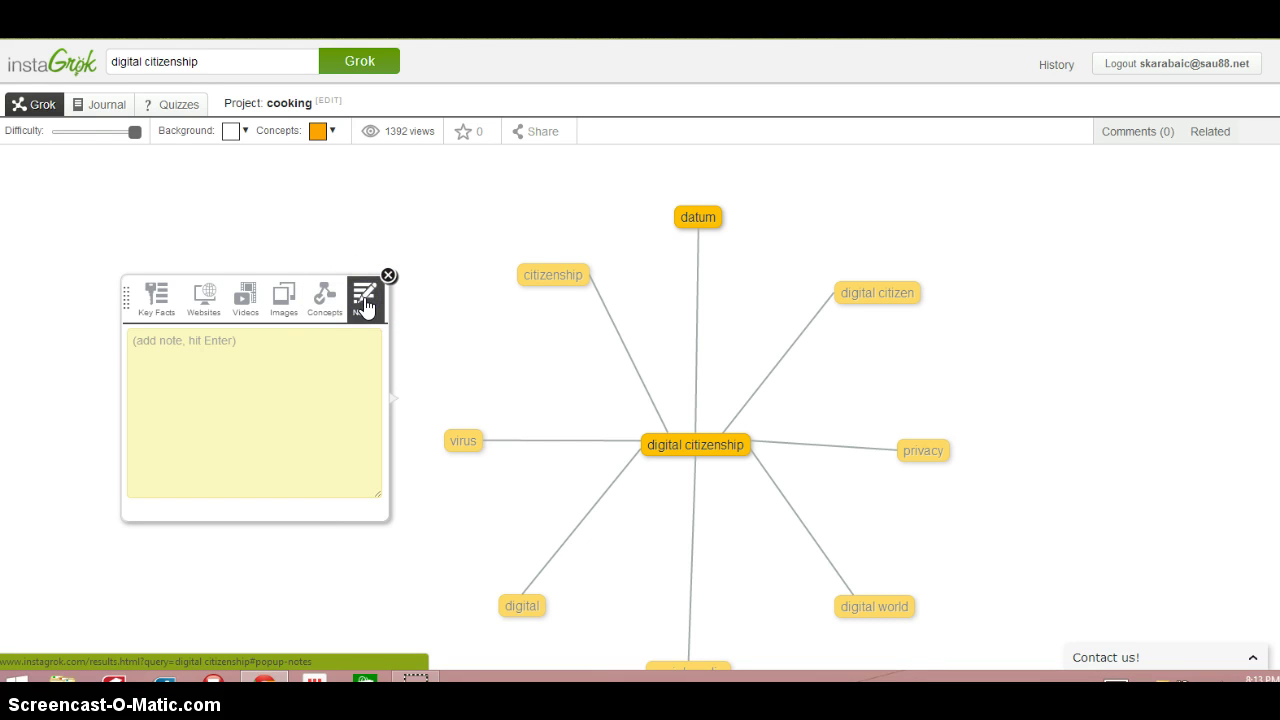
{"action": "left_click", "coordinate": [203, 297]}
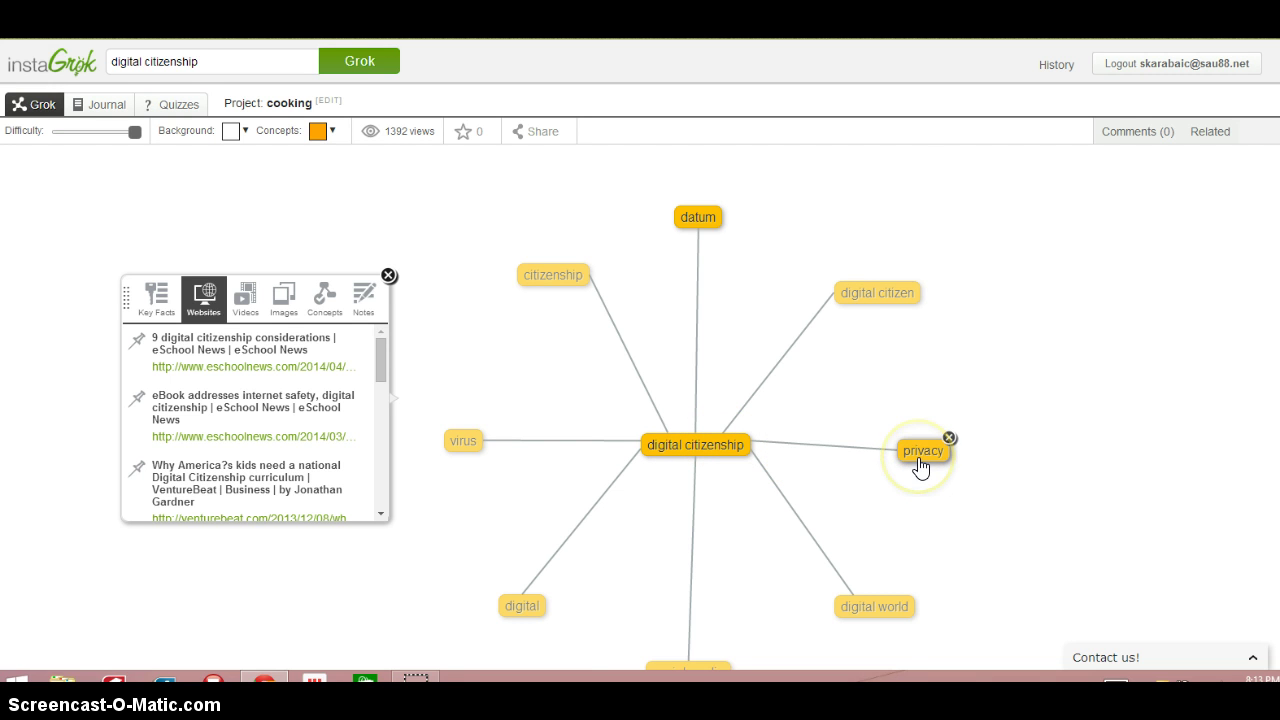
Label the connection between digital citizenship and privacy "Privacy is important to understand".
{"action": "left_click", "coordinate": [824, 445]}
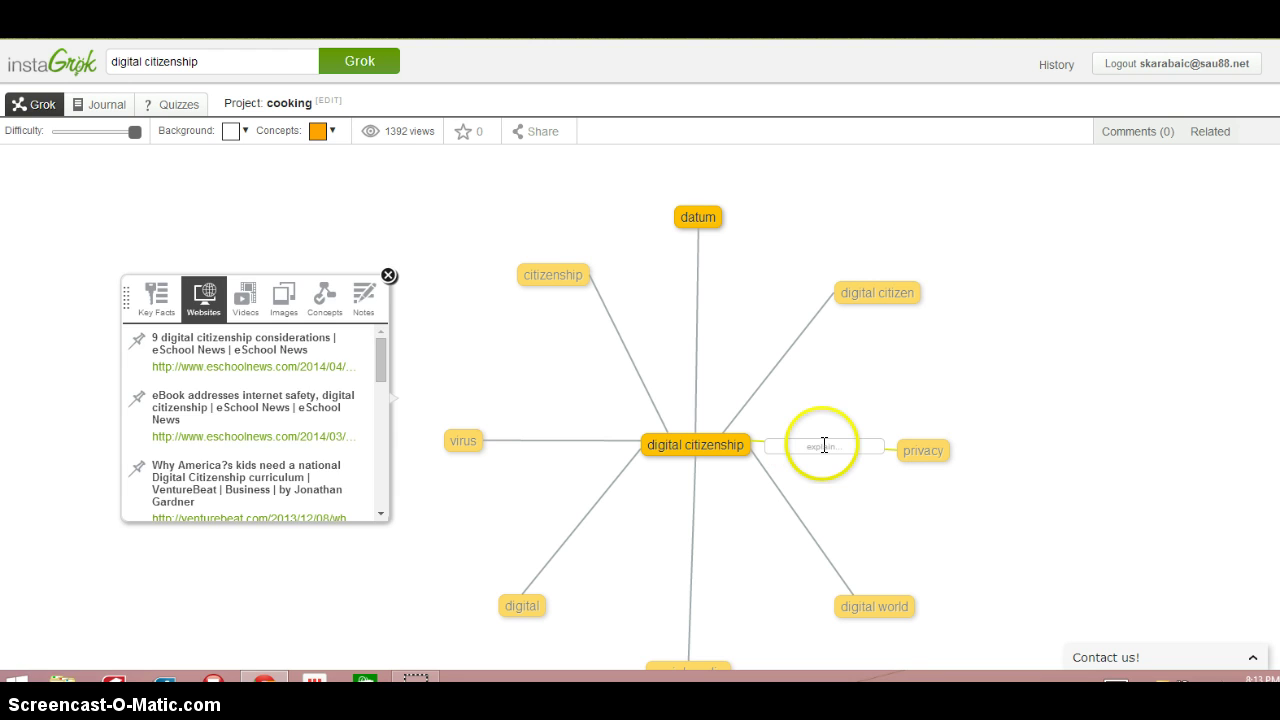
{"action": "left_click", "coordinate": [824, 445]}
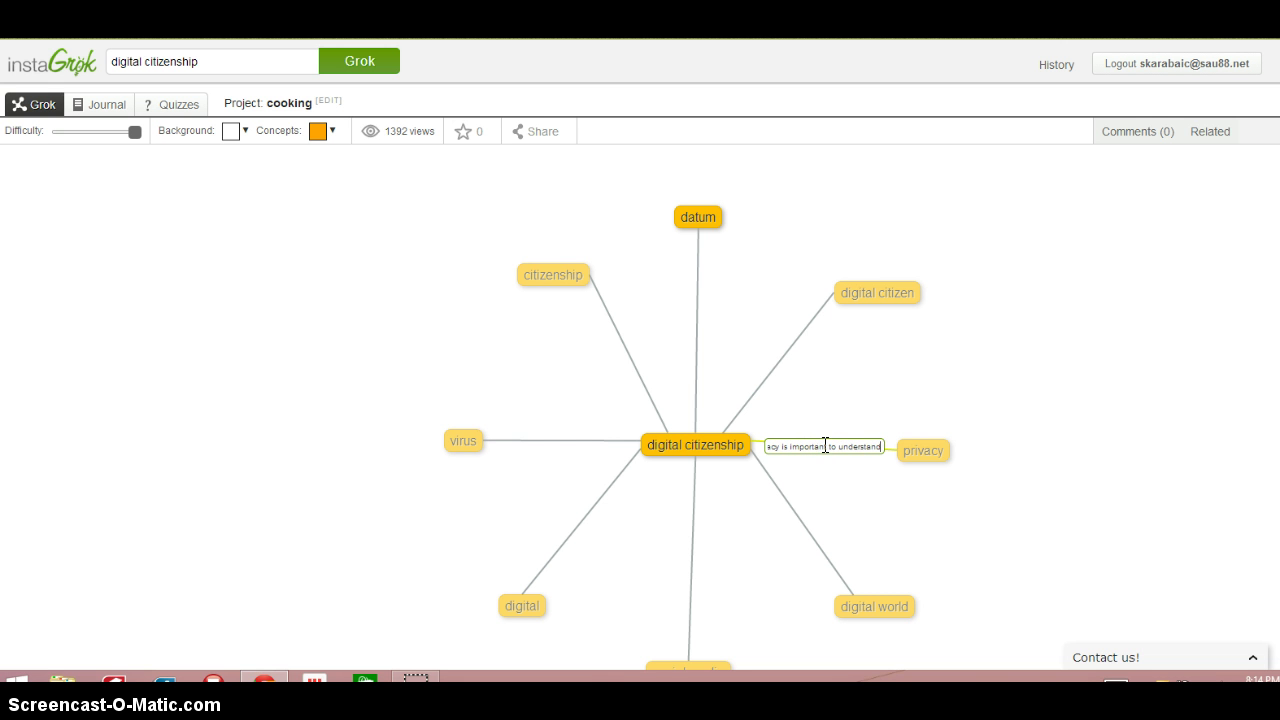
Expand the privacy concept and its citizenship curriculum subconcept, moving the information window clear of the map.
{"action": "left_click", "coordinate": [930, 456]}
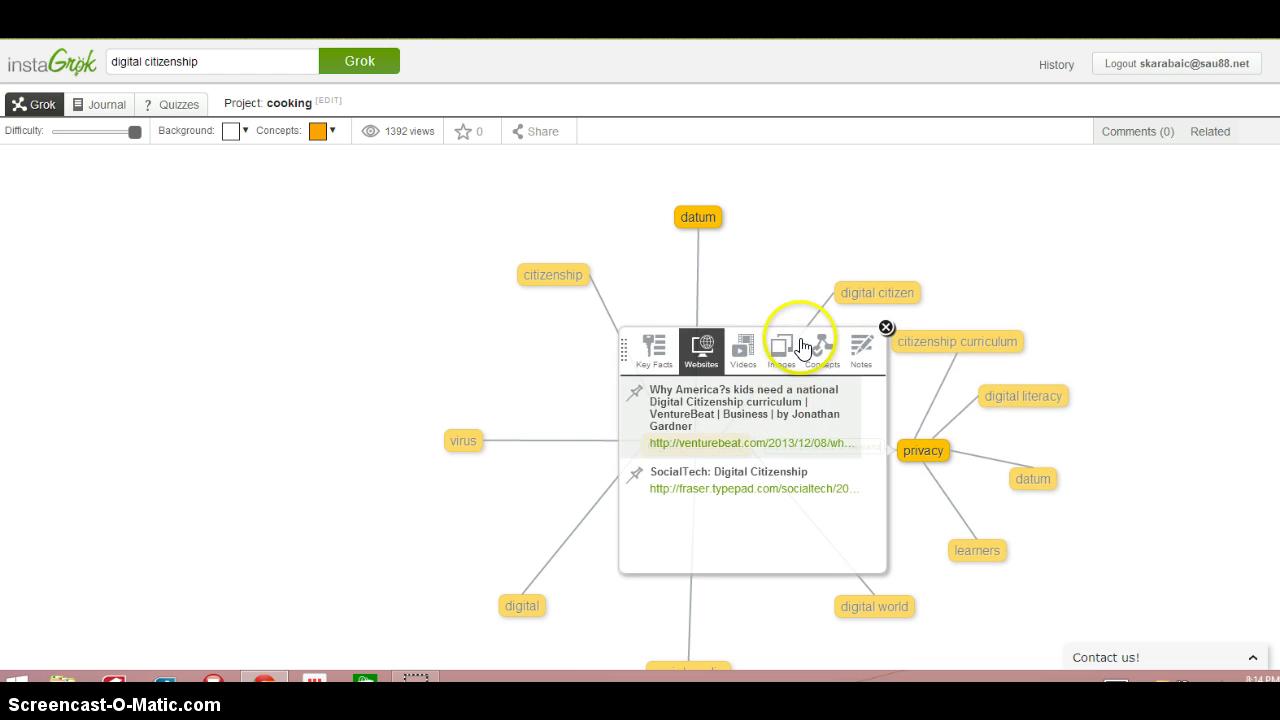
{"action": "left_click_drag", "start_coordinate": [774, 342], "coordinate": [292, 225]}
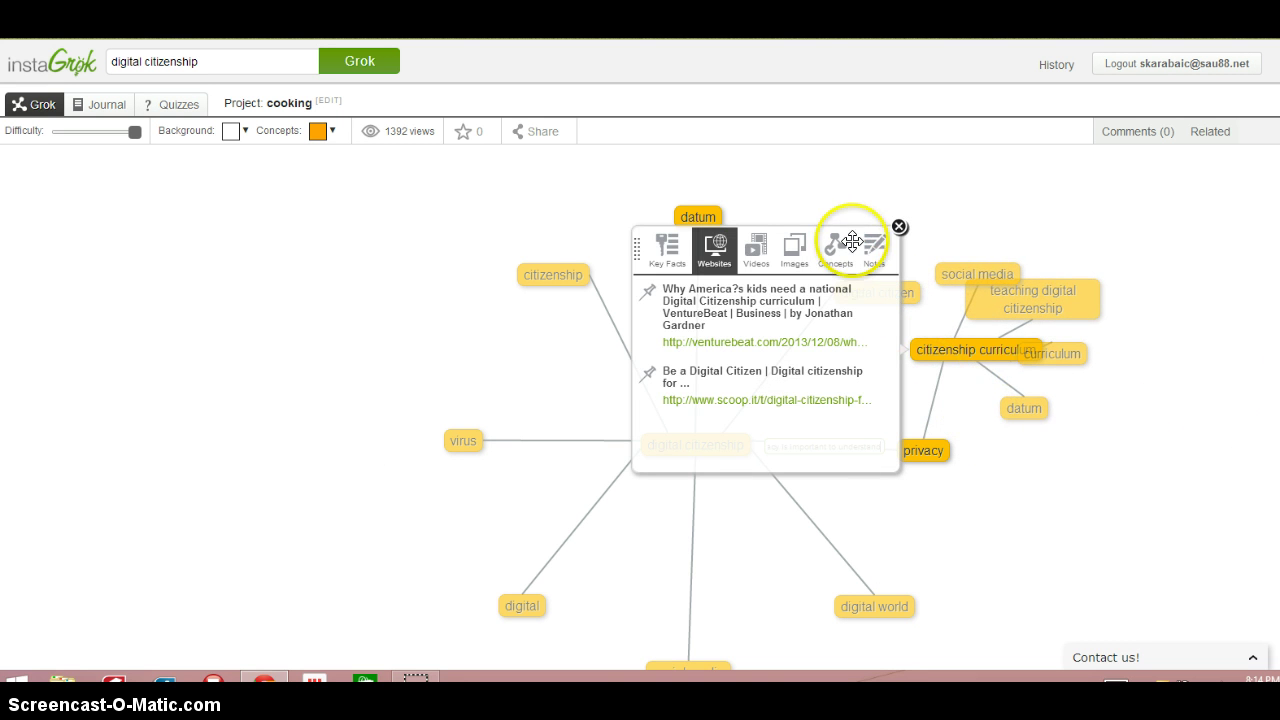
{"action": "left_click_drag", "start_coordinate": [851, 241], "coordinate": [294, 231]}
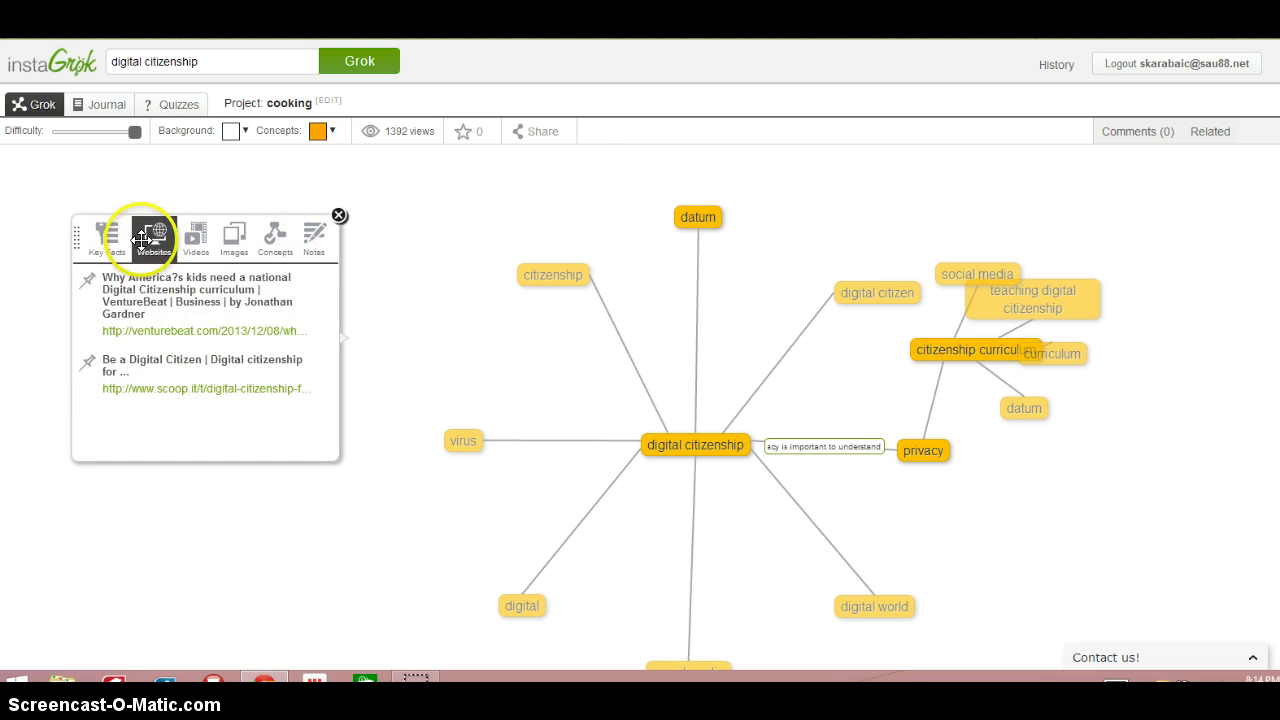
Pin the K-12 Digital Literacy key fact of citizenship curriculum to the map and place it in the free space below curriculum.
{"action": "left_click", "coordinate": [105, 238]}
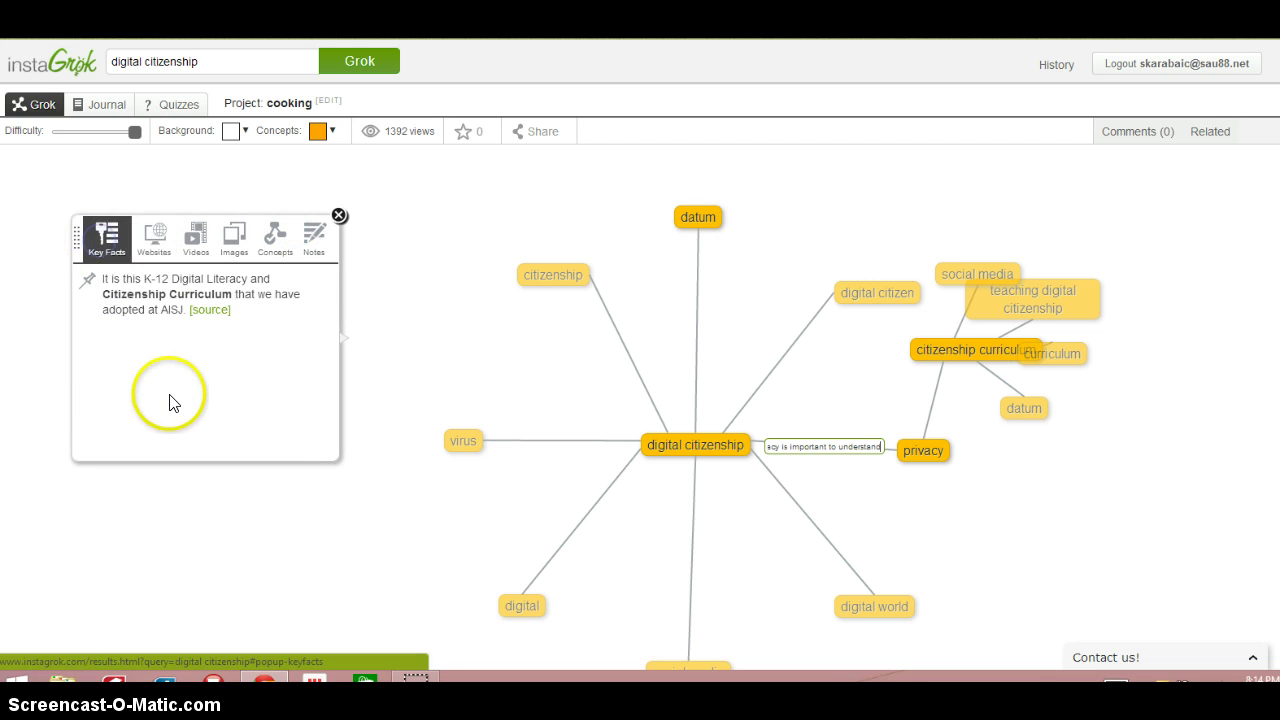
{"action": "left_click", "coordinate": [90, 281]}
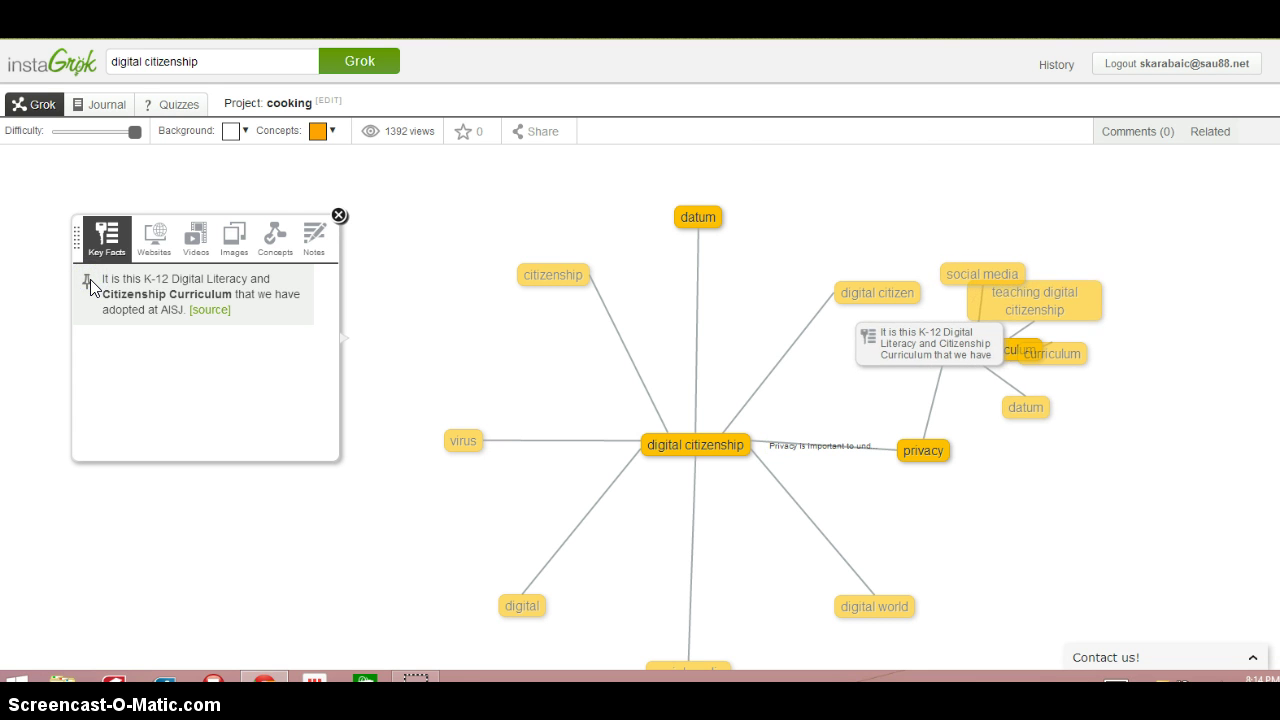
{"action": "left_click", "coordinate": [908, 393]}
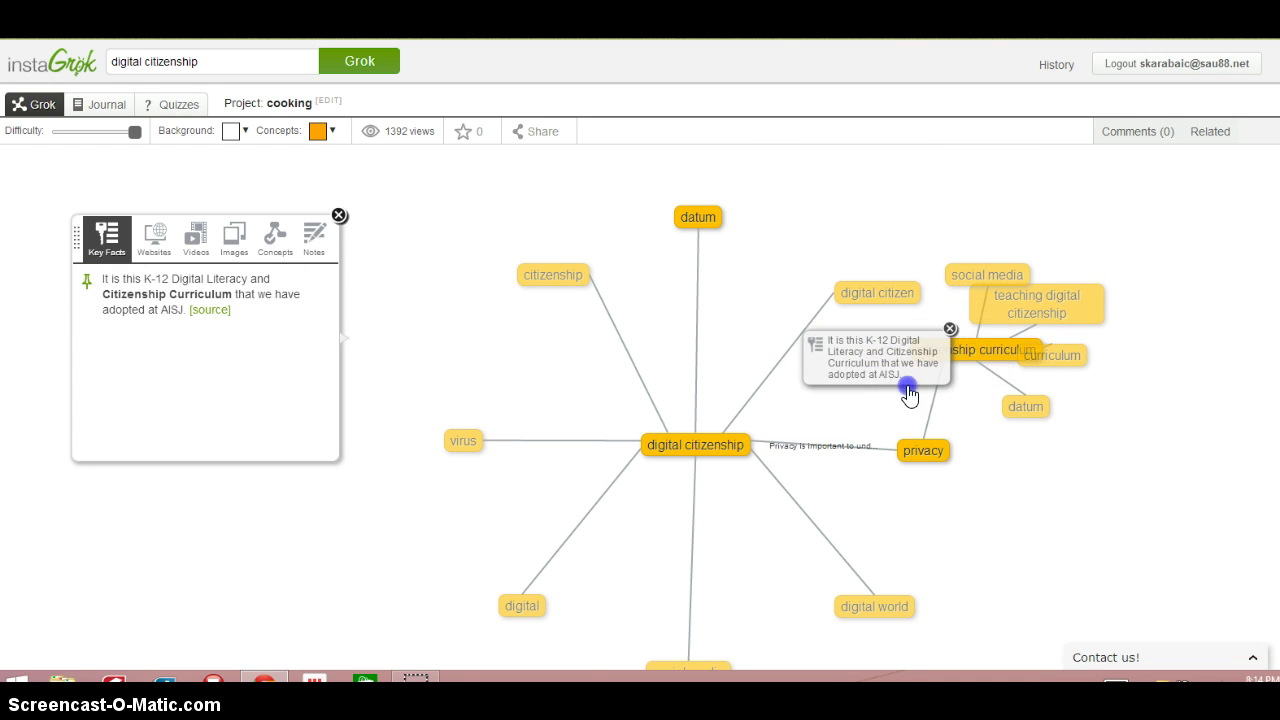
{"action": "left_click_drag", "start_coordinate": [908, 393], "coordinate": [1152, 485]}
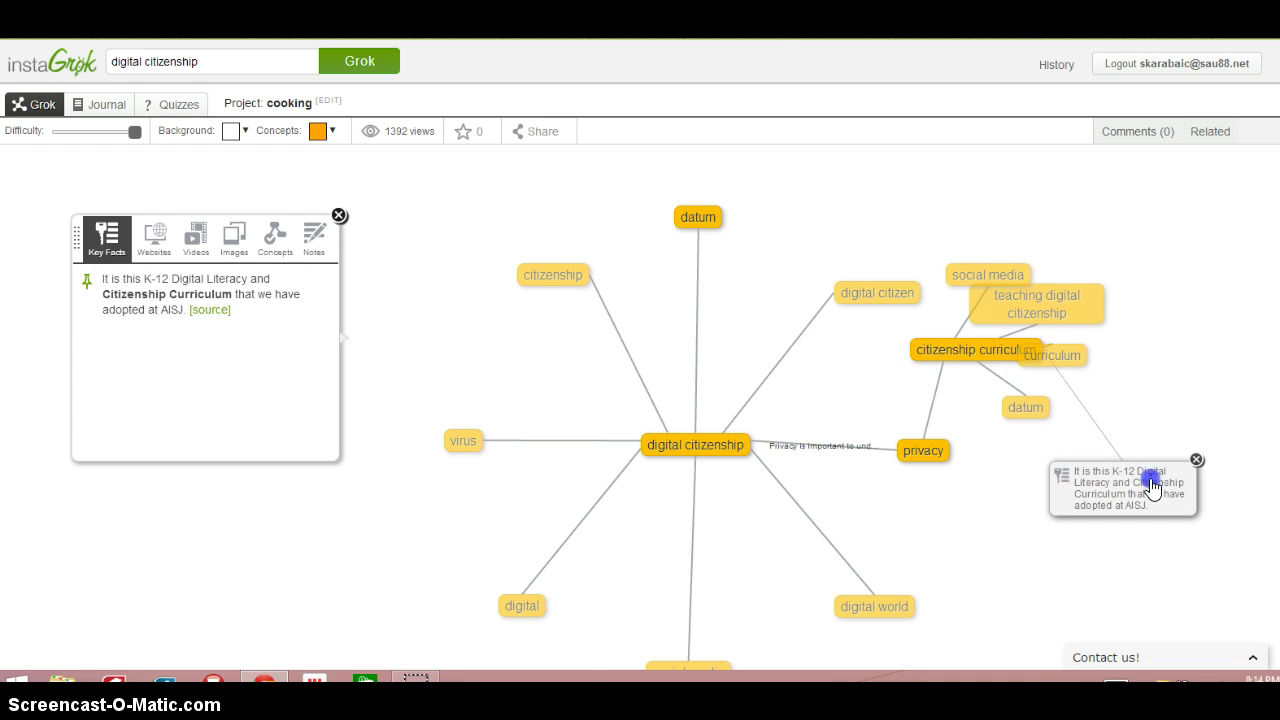
View the "Be a Digital Citizen" website, add the note "This is great!" to it and close the resource.
{"action": "left_click", "coordinate": [1058, 475]}
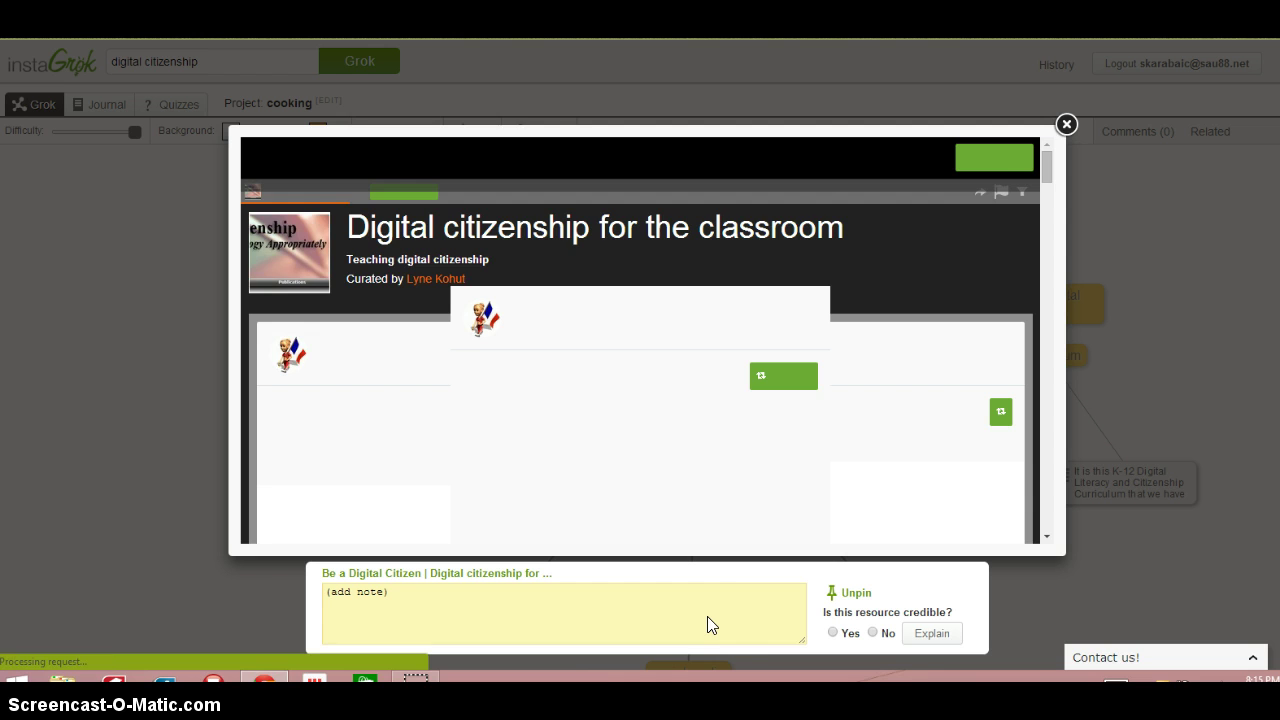
{"action": "left_click", "coordinate": [616, 602]}
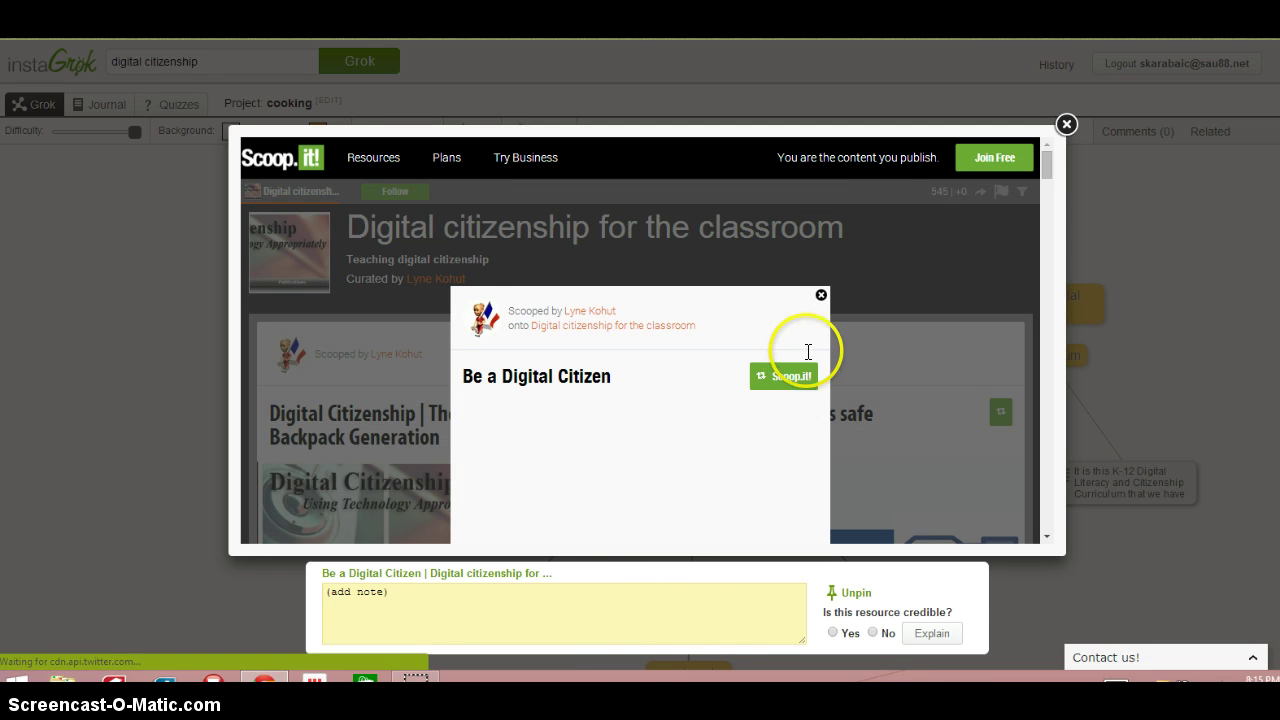
{"action": "left_click", "coordinate": [822, 295]}
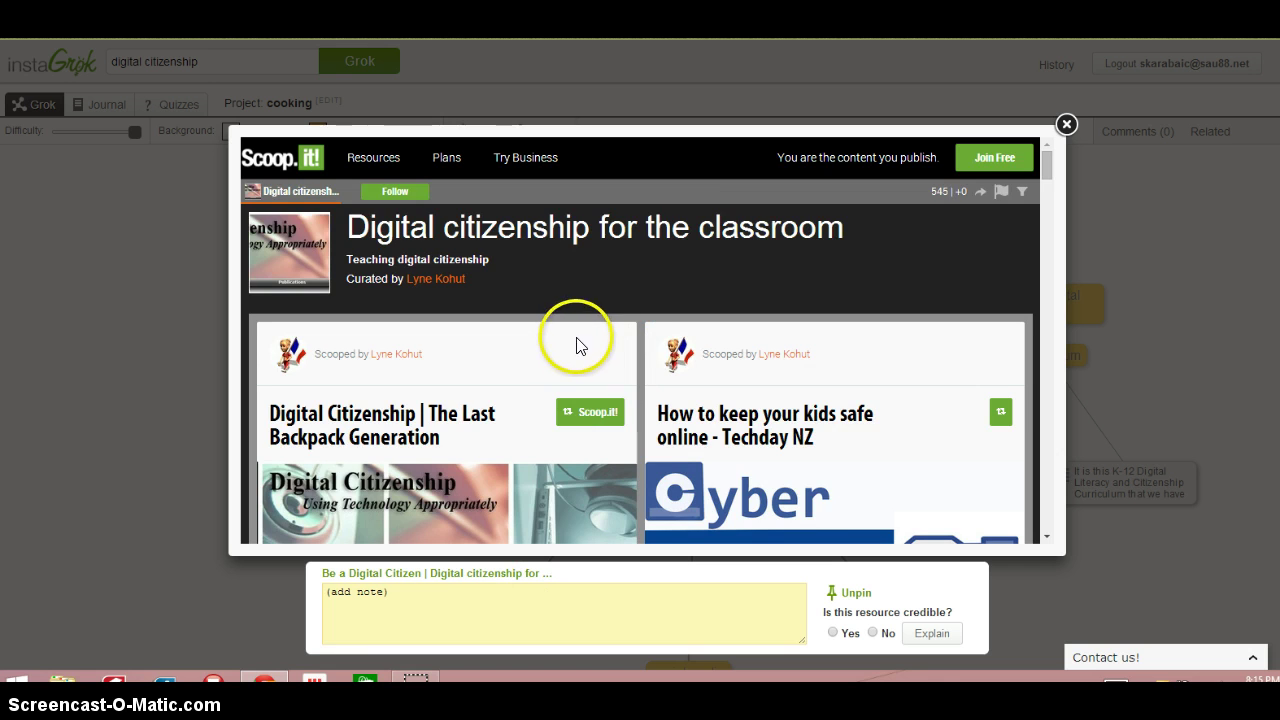
{"action": "scroll", "coordinate": [560, 354], "scroll_direction": "down", "scroll_amount": 2}
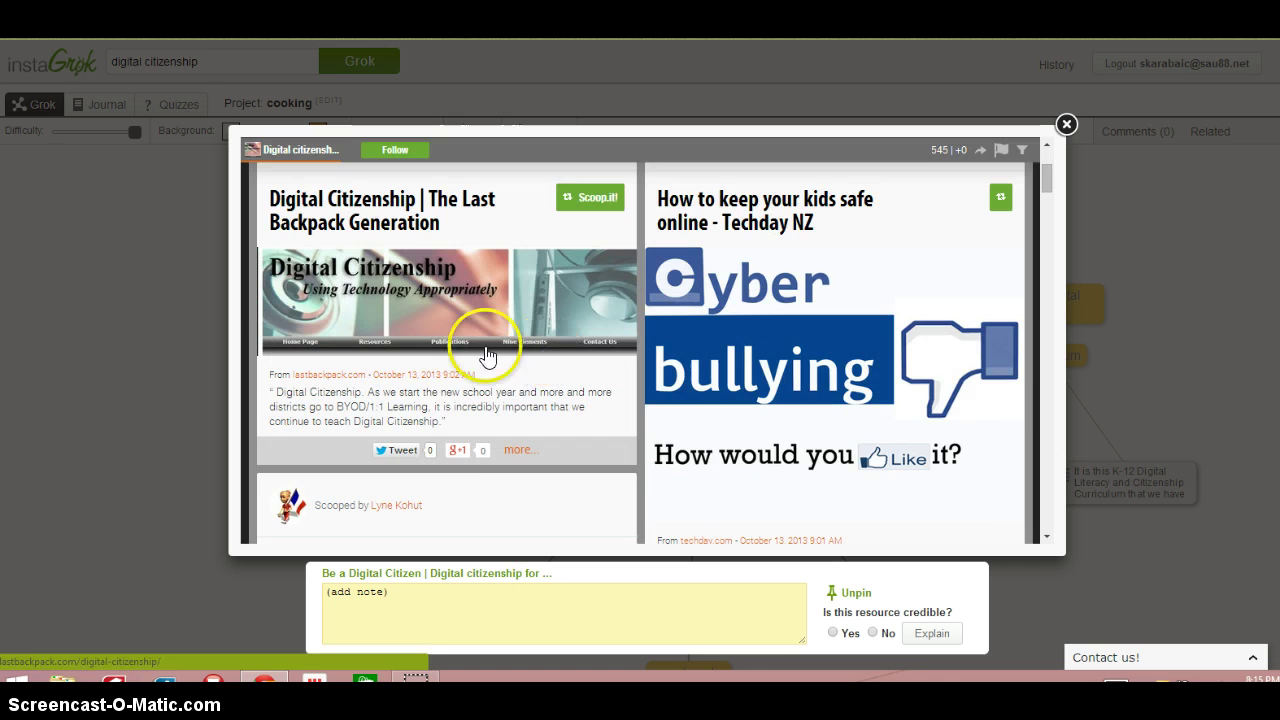
{"action": "left_click", "coordinate": [474, 600]}
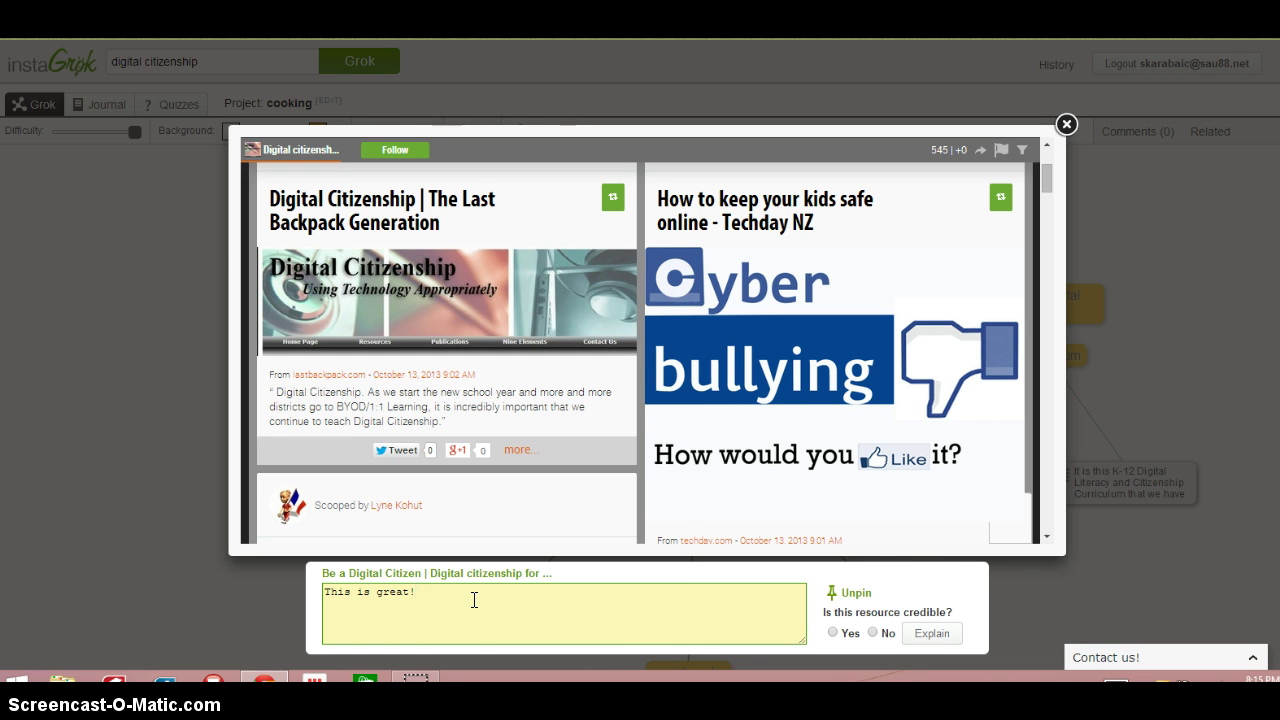
{"action": "left_click", "coordinate": [1014, 606]}
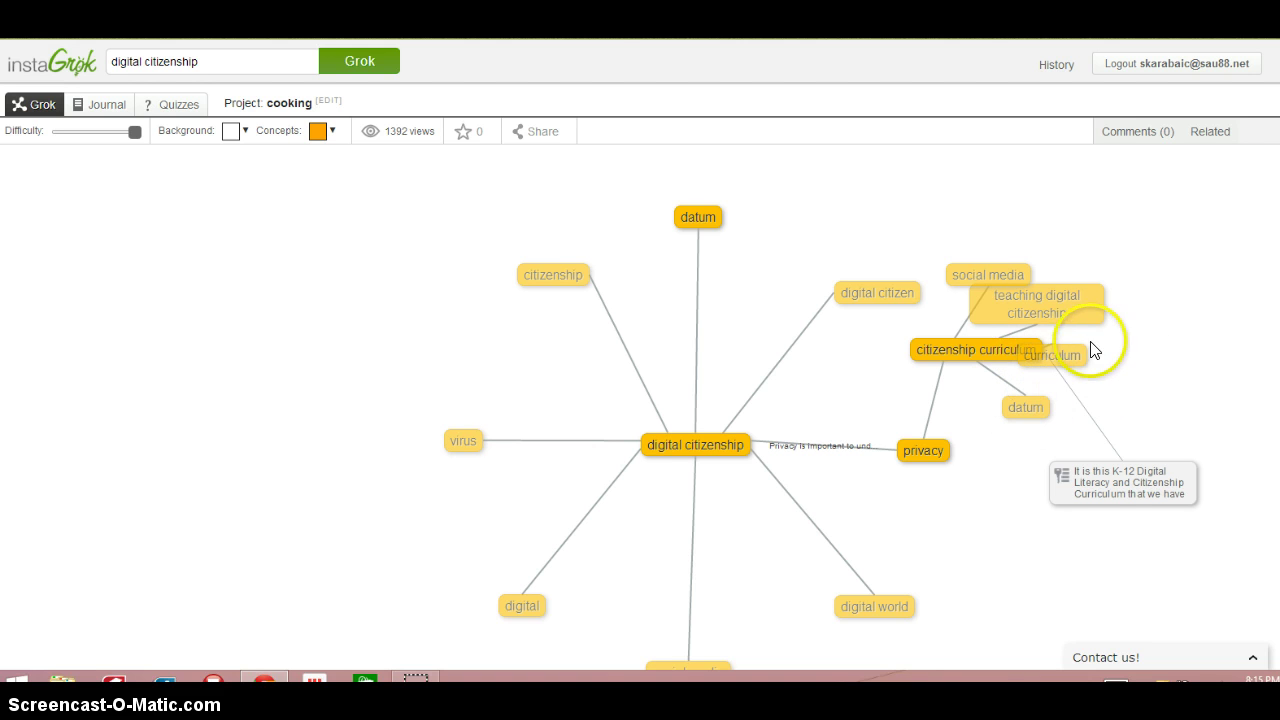
Move the teaching digital citizenship and curriculum nodes outward so they no longer overlap their neighbours.
{"action": "left_click_drag", "start_coordinate": [1078, 308], "coordinate": [1089, 260]}
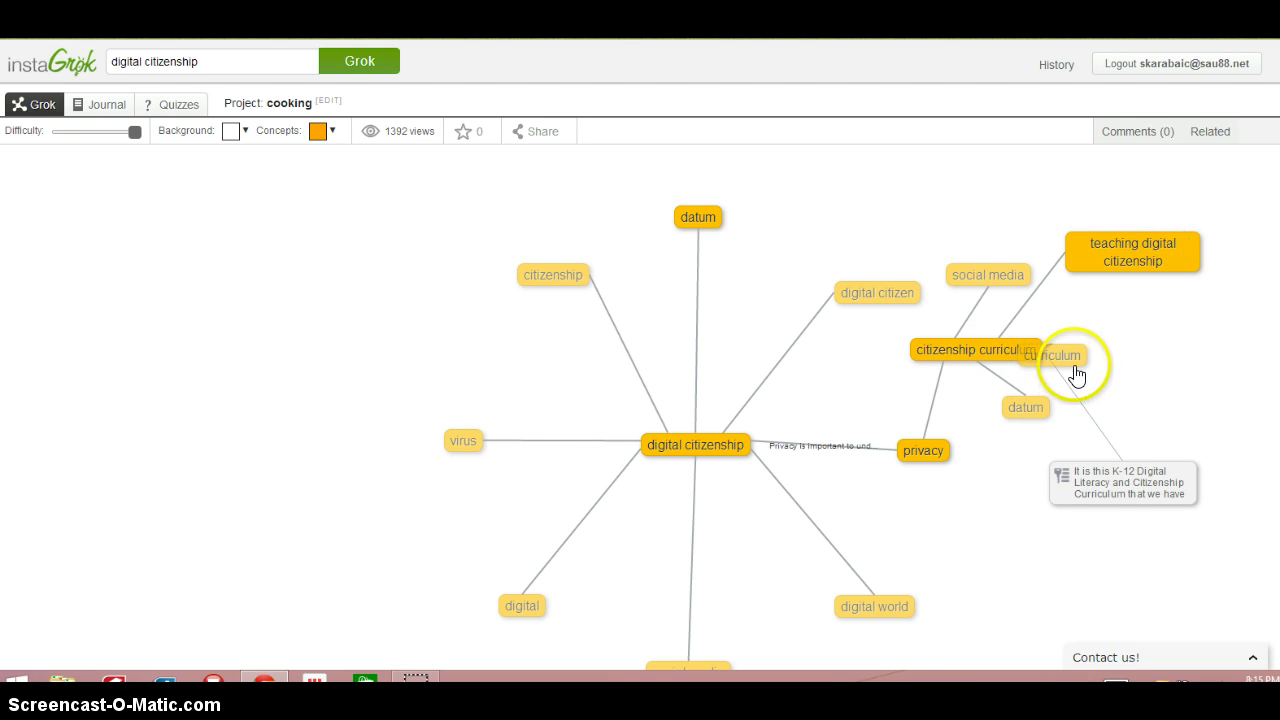
{"action": "left_click_drag", "start_coordinate": [1077, 370], "coordinate": [1192, 333]}
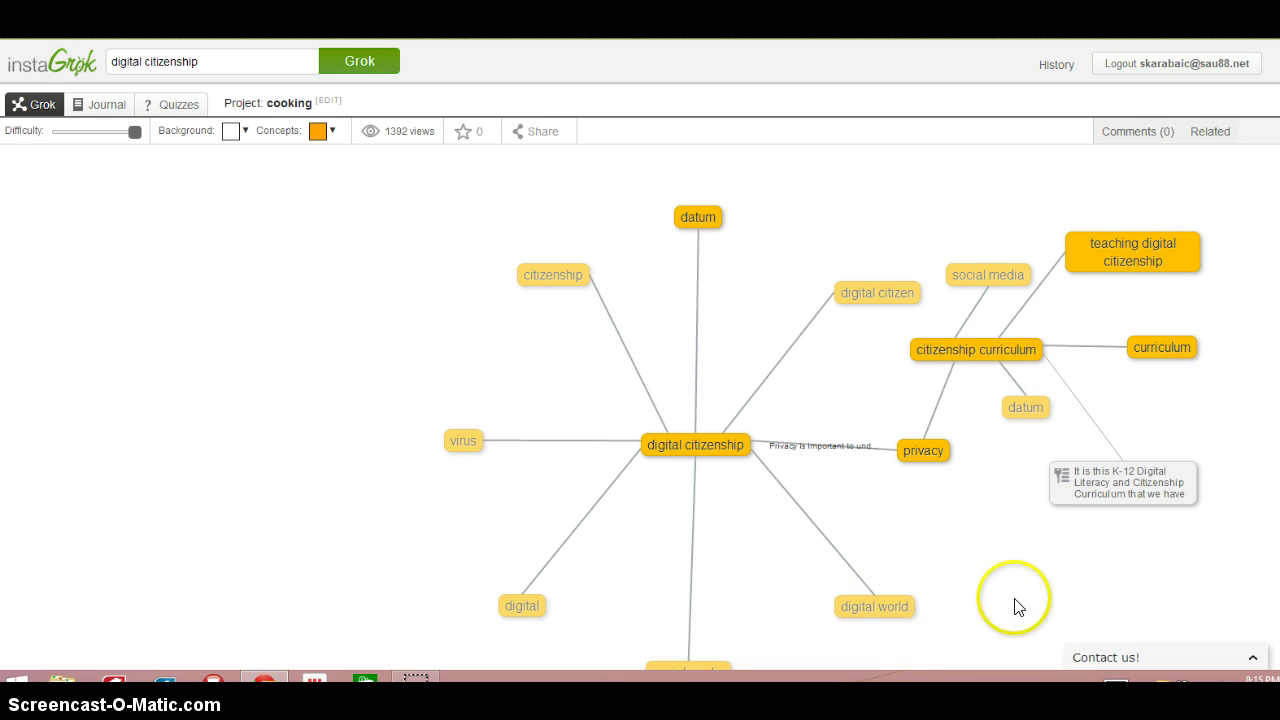
Try the map at medium difficulty and return the difficulty to the highest level.
{"action": "left_click", "coordinate": [93, 131]}
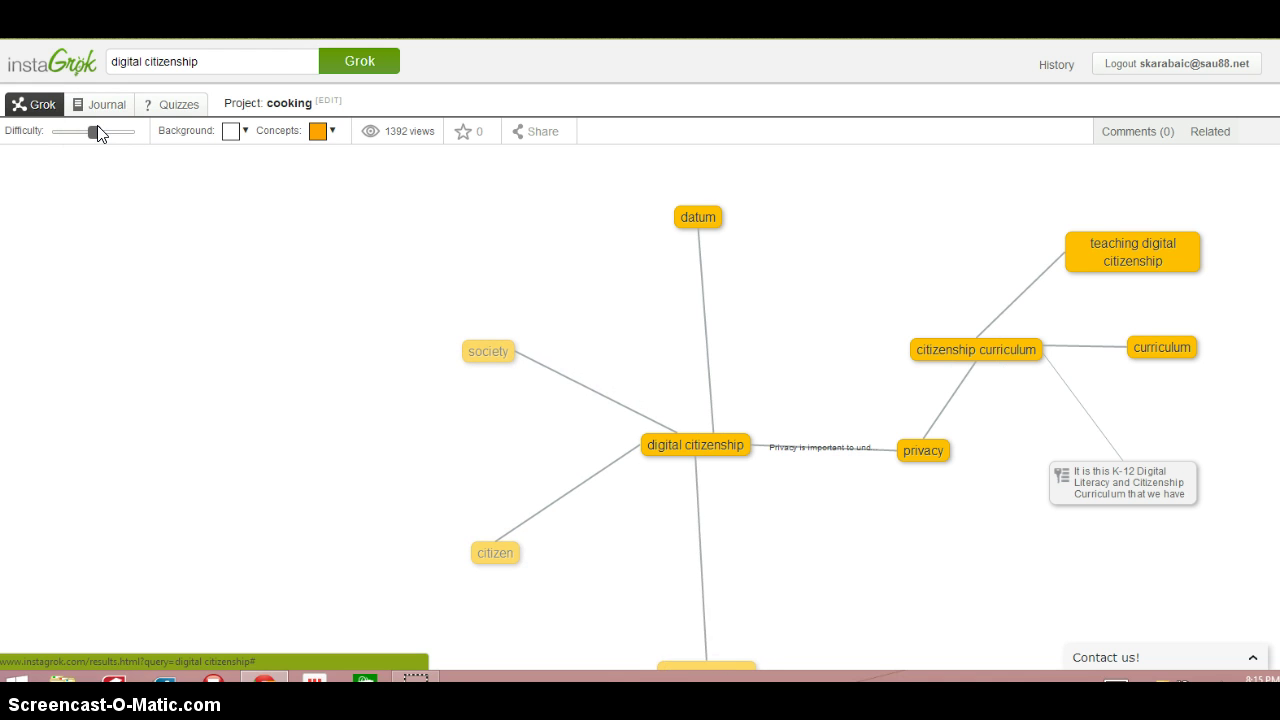
{"action": "left_click", "coordinate": [105, 135]}
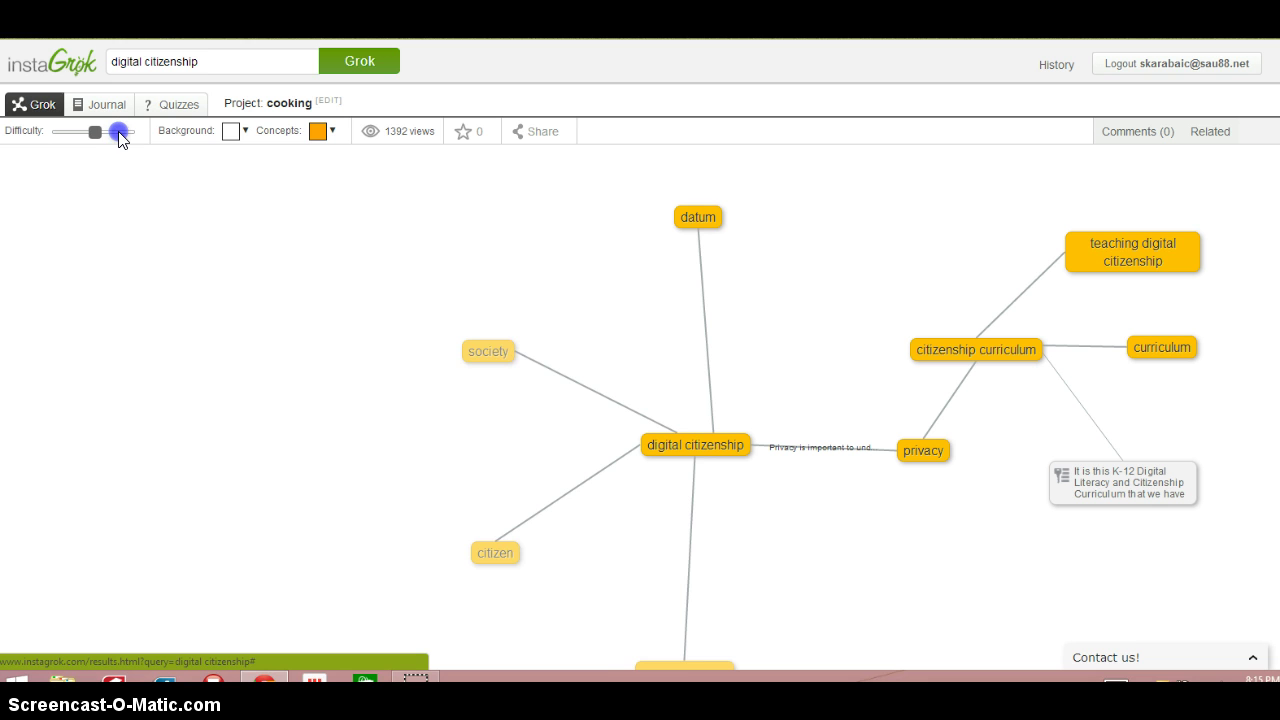
{"action": "left_click", "coordinate": [124, 135]}
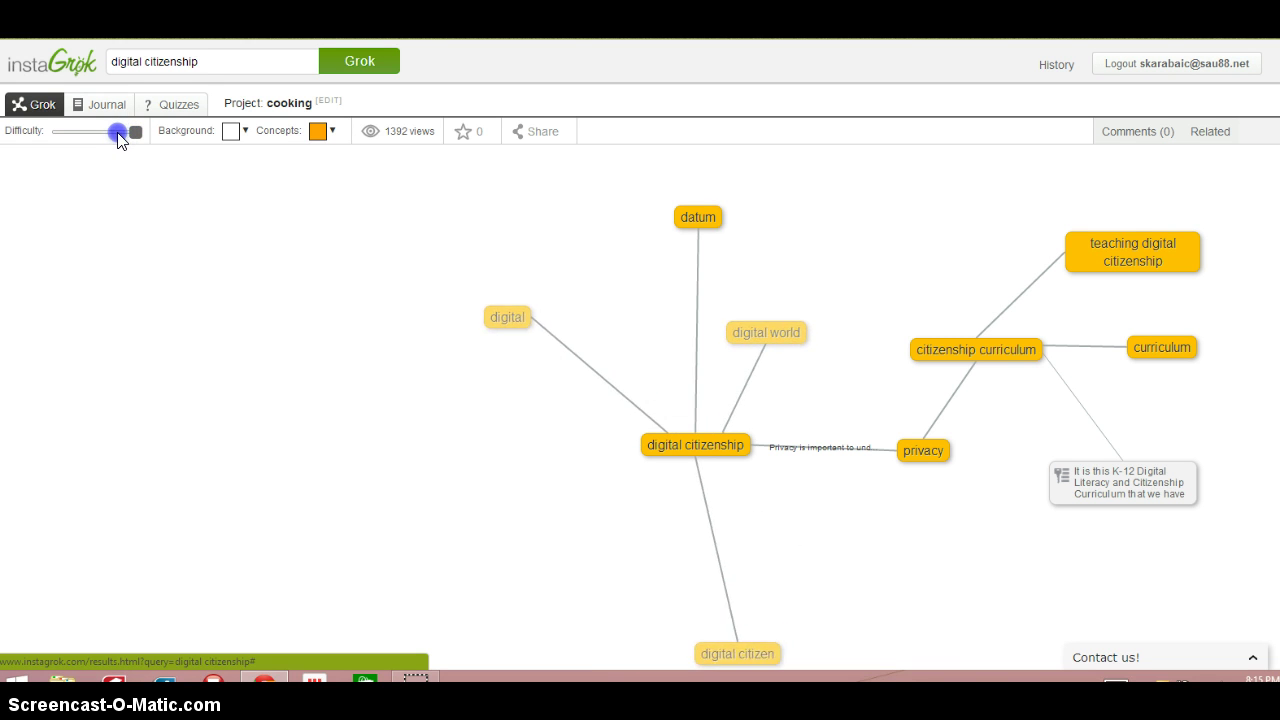
{"action": "left_click", "coordinate": [105, 136]}
{"action": "left_click_drag", "start_coordinate": [104, 135], "coordinate": [93, 135]}
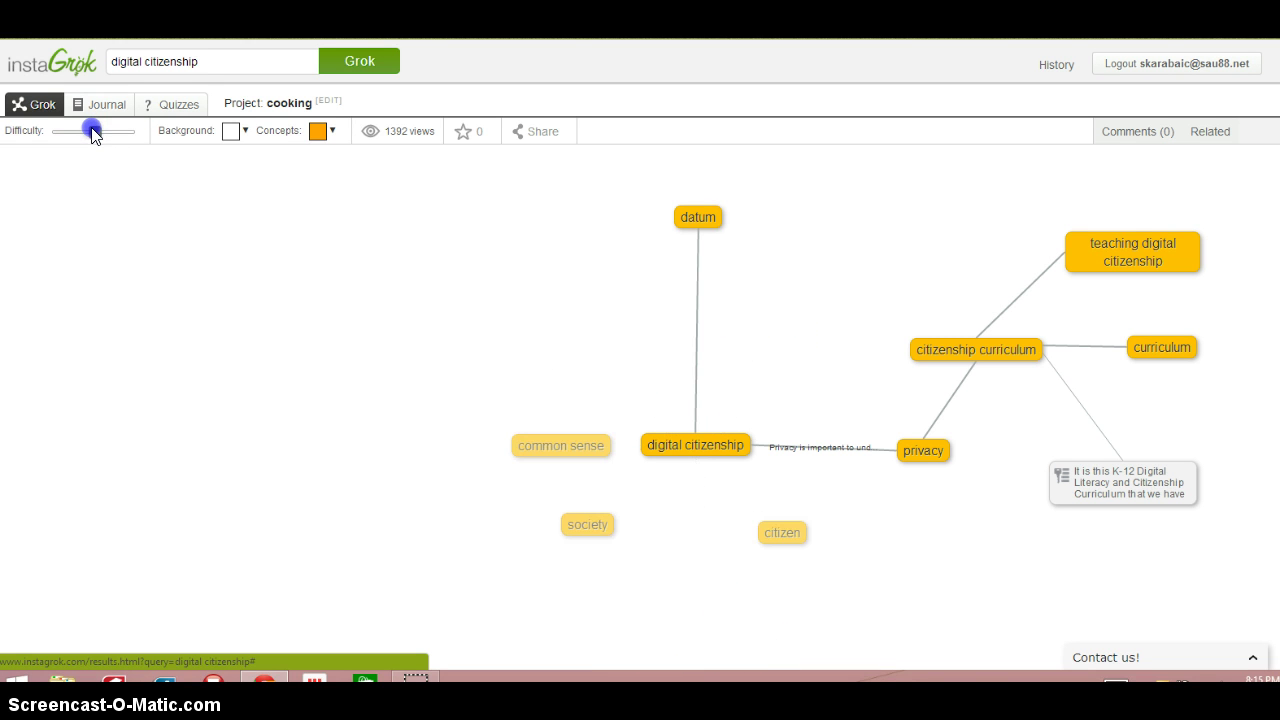
{"action": "left_click", "coordinate": [118, 135]}
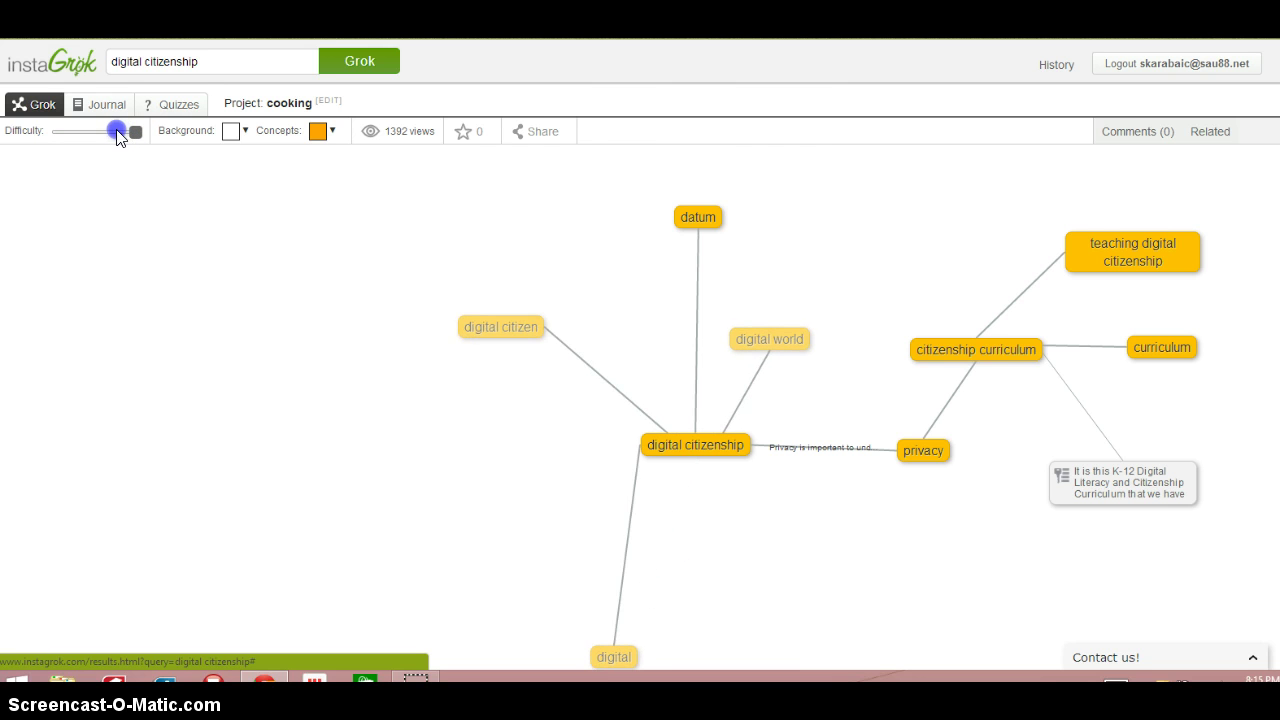
Refresh the suggested related concepts around the central digital citizenship node.
{"action": "left_click", "coordinate": [711, 450]}
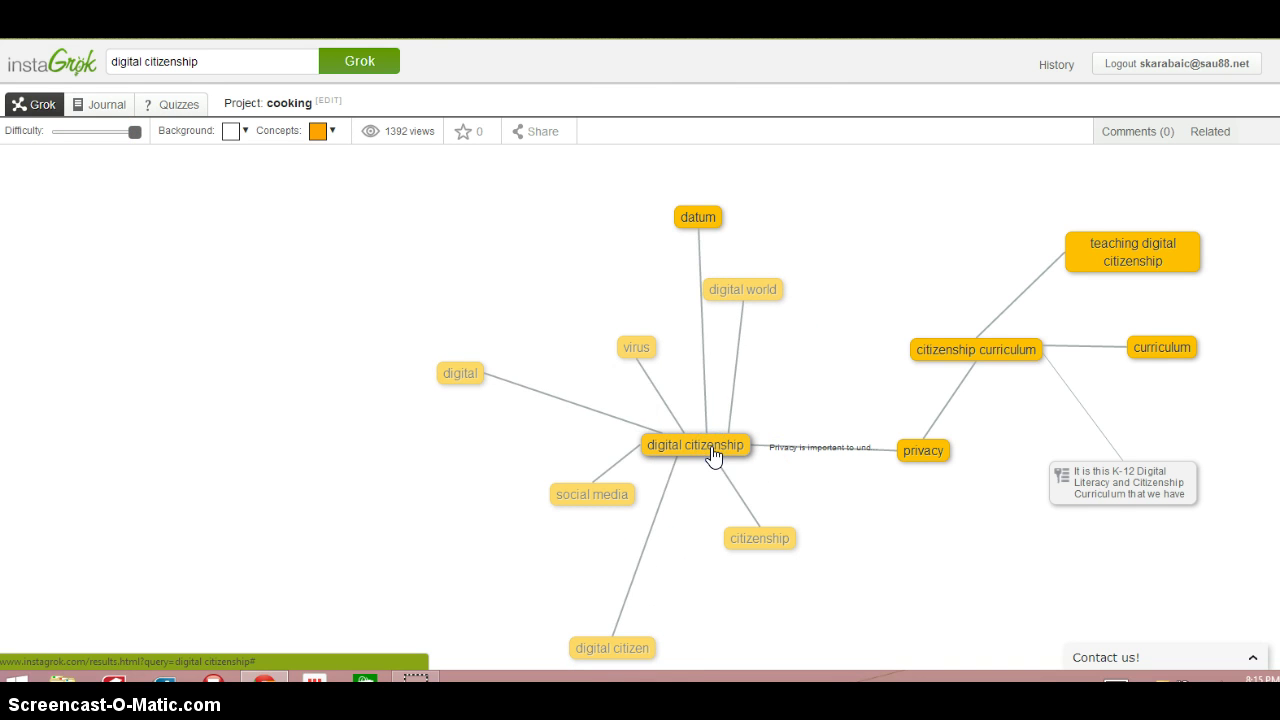
{"action": "left_click", "coordinate": [711, 452]}
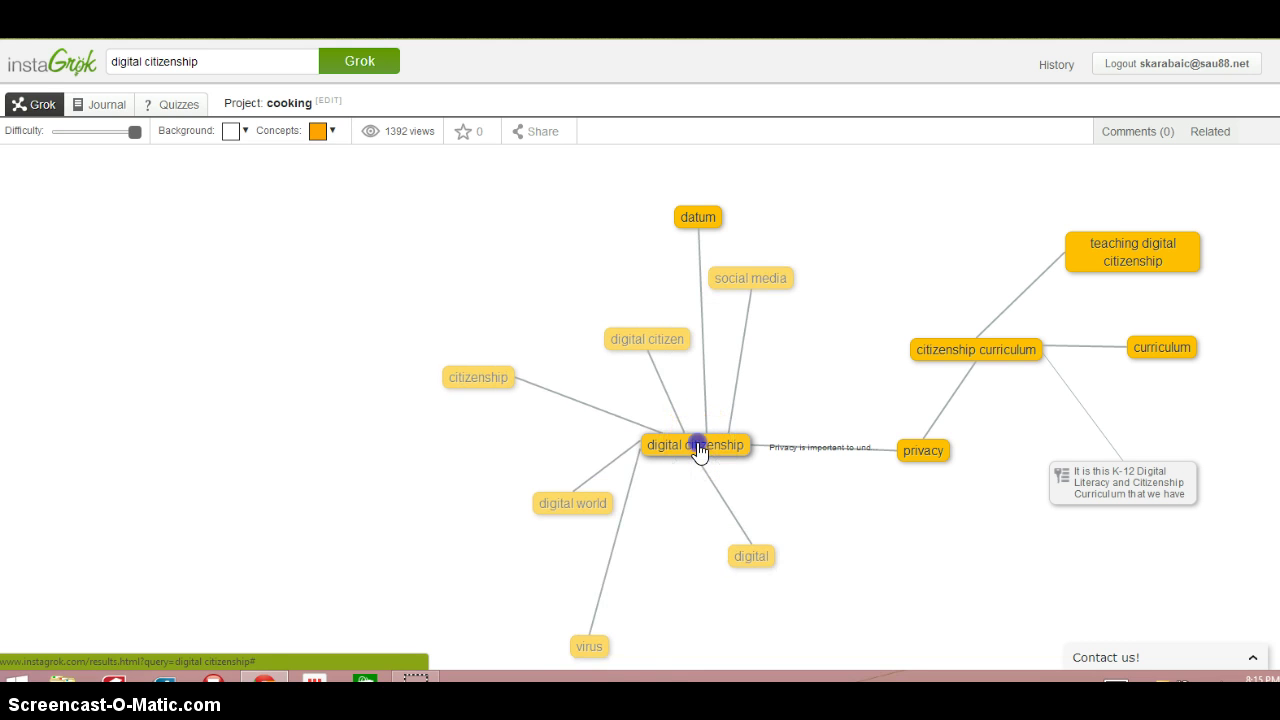
{"action": "left_click", "coordinate": [677, 450]}
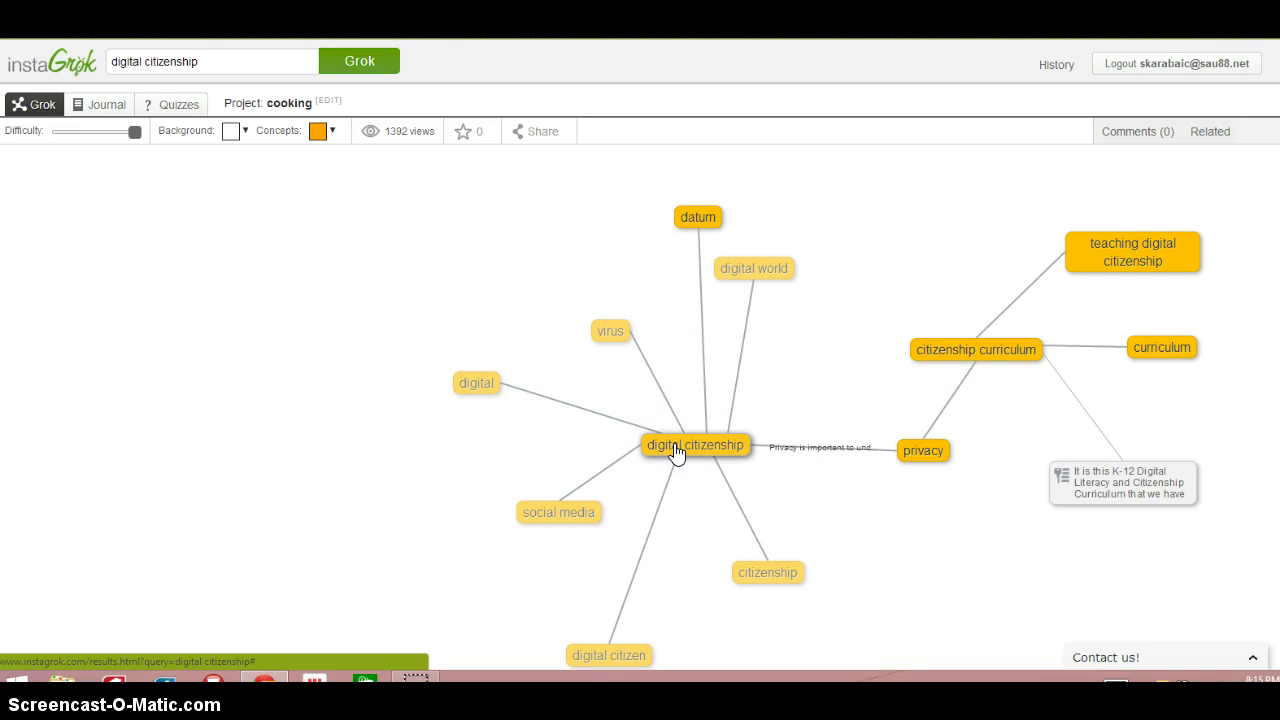
Open the information window of the digital citizenship node and show its list of websites.
{"action": "left_click", "coordinate": [670, 448]}
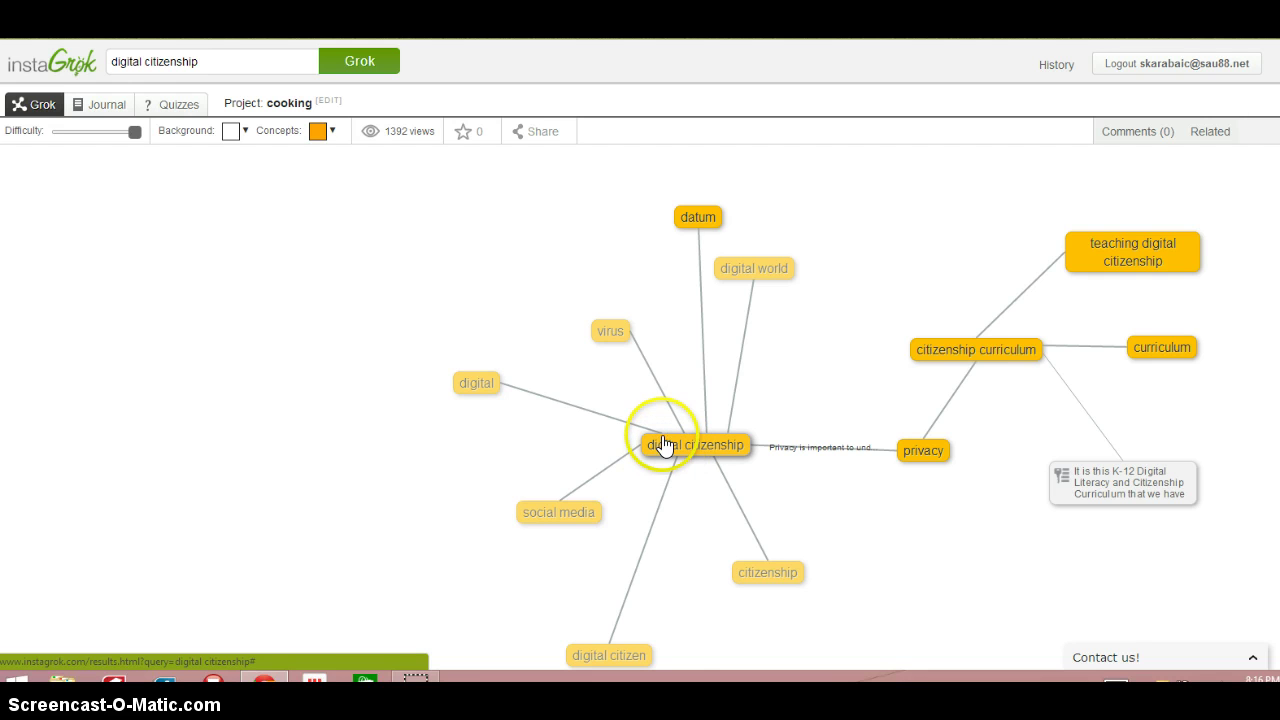
{"action": "double_click", "coordinate": [668, 446]}
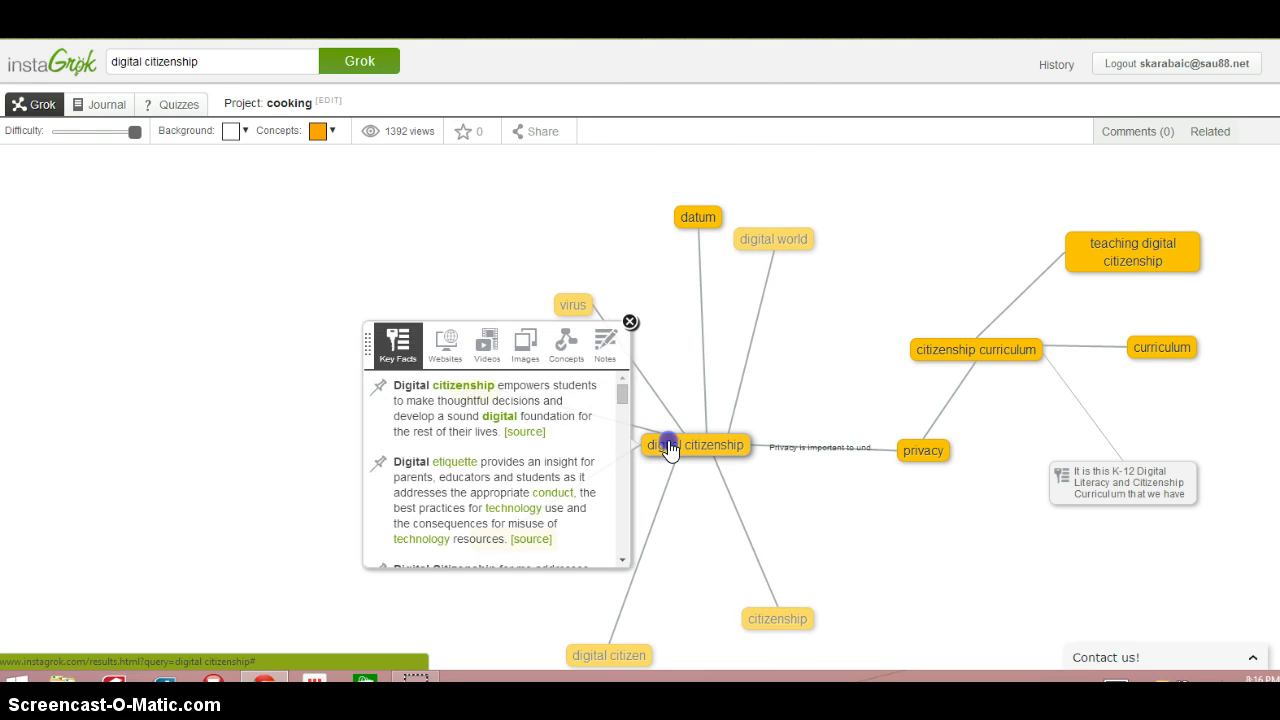
{"action": "left_click", "coordinate": [445, 345]}
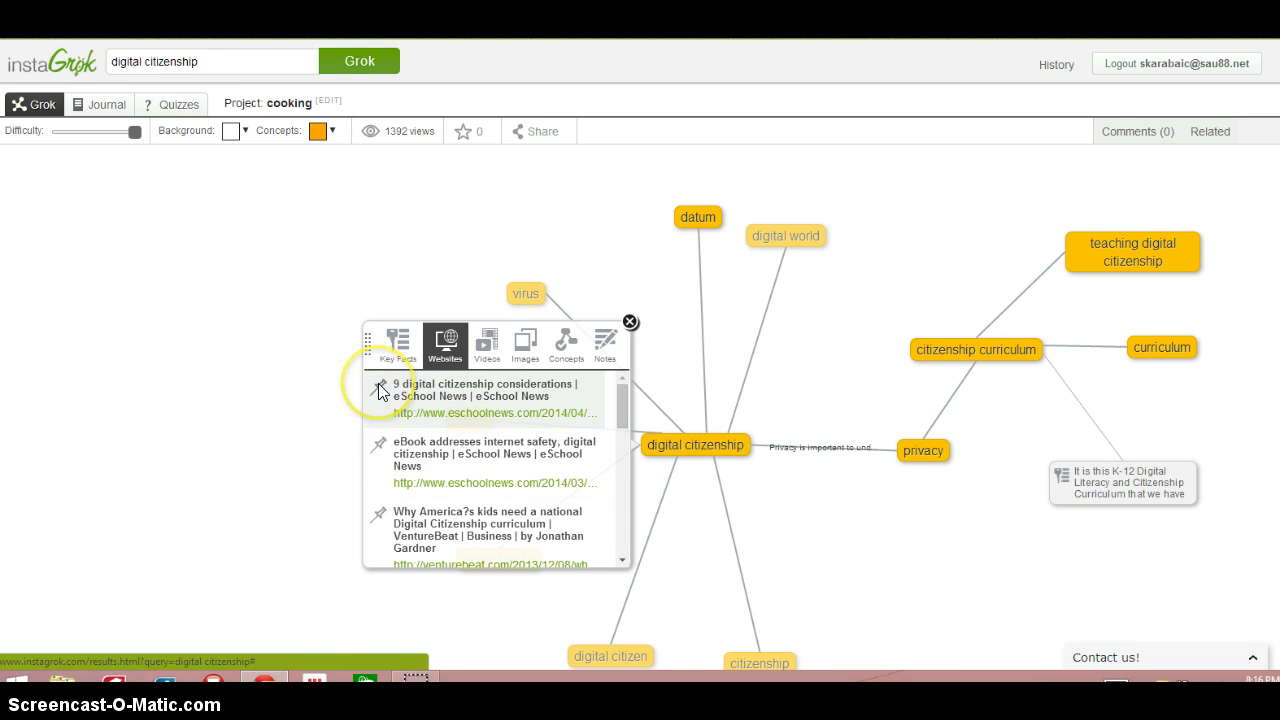
Pin the website "9 digital citizenship considerations" and the video "The Nine Elements of Digital Citizenship", and move the information window clear of the map.
{"action": "left_click", "coordinate": [378, 385]}
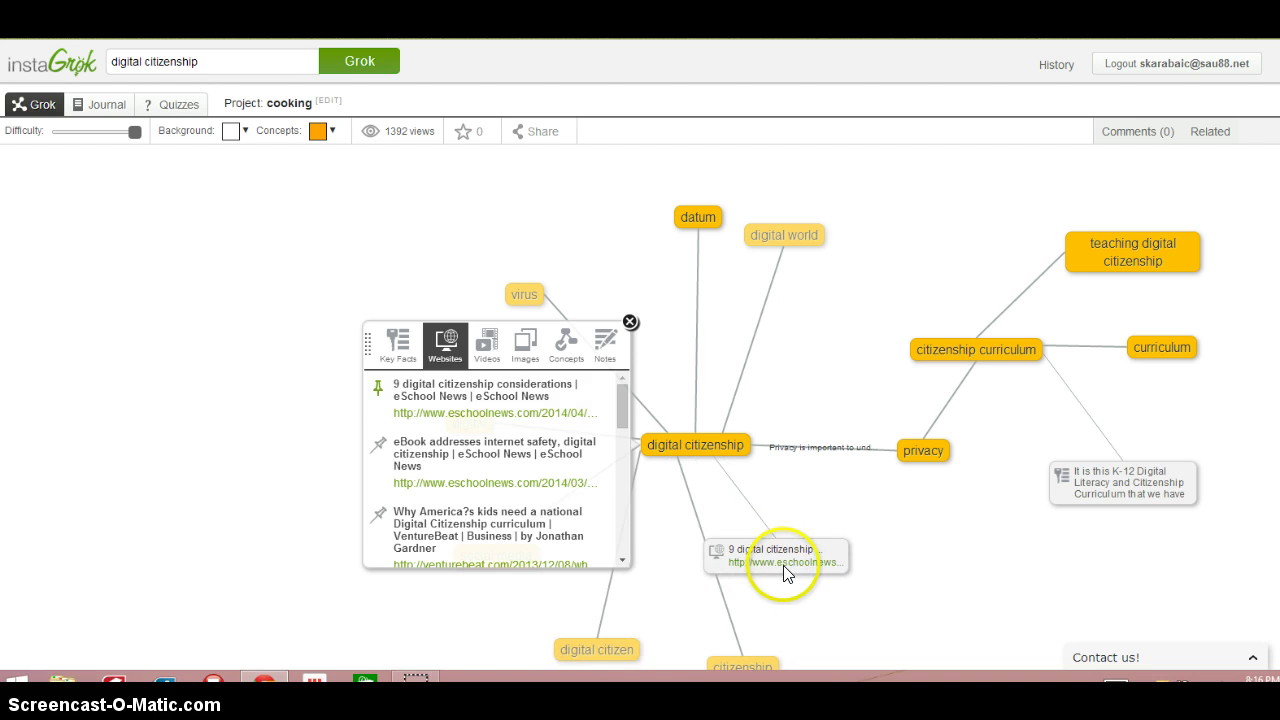
{"action": "left_click", "coordinate": [486, 343]}
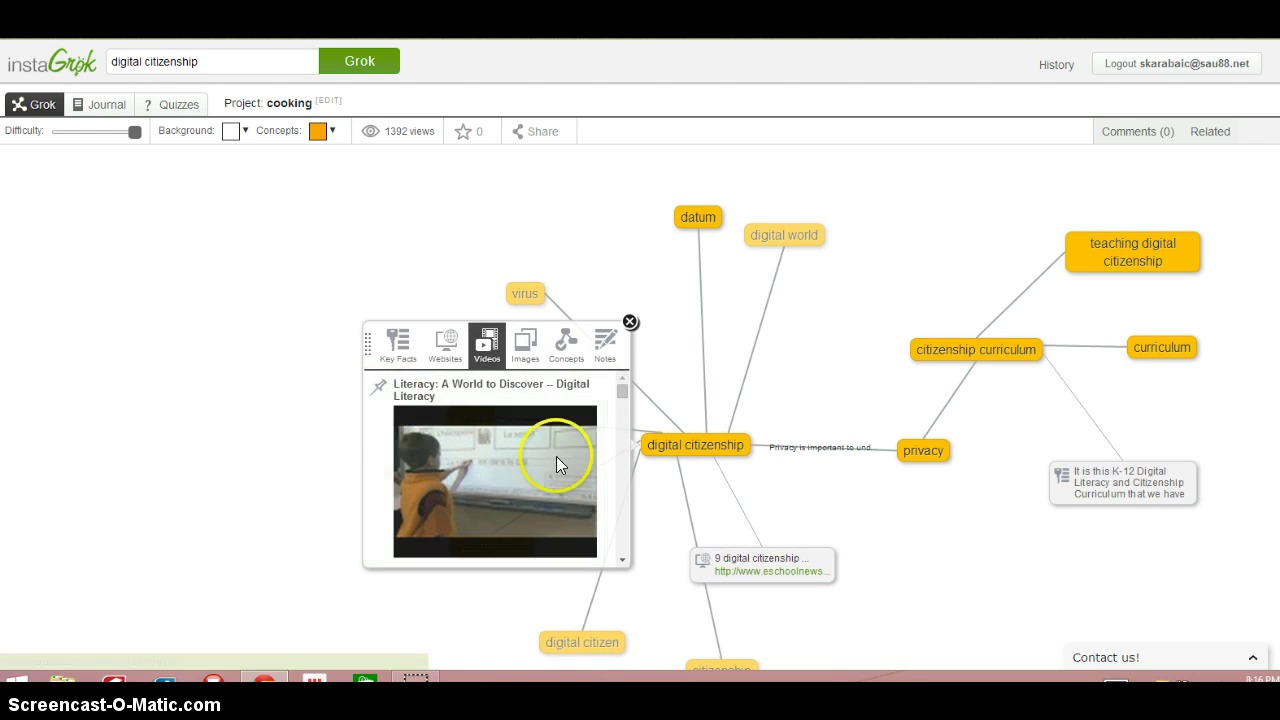
{"action": "left_click_drag", "start_coordinate": [623, 393], "coordinate": [622, 431]}
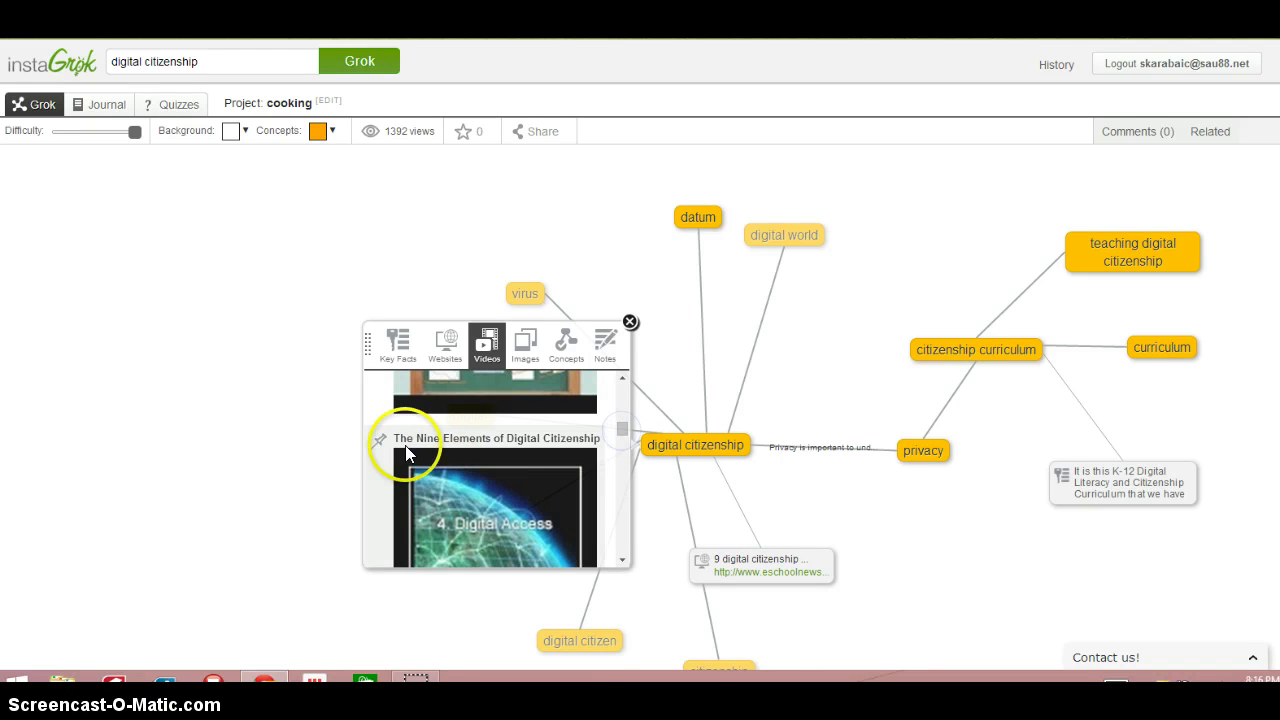
{"action": "left_click", "coordinate": [378, 441]}
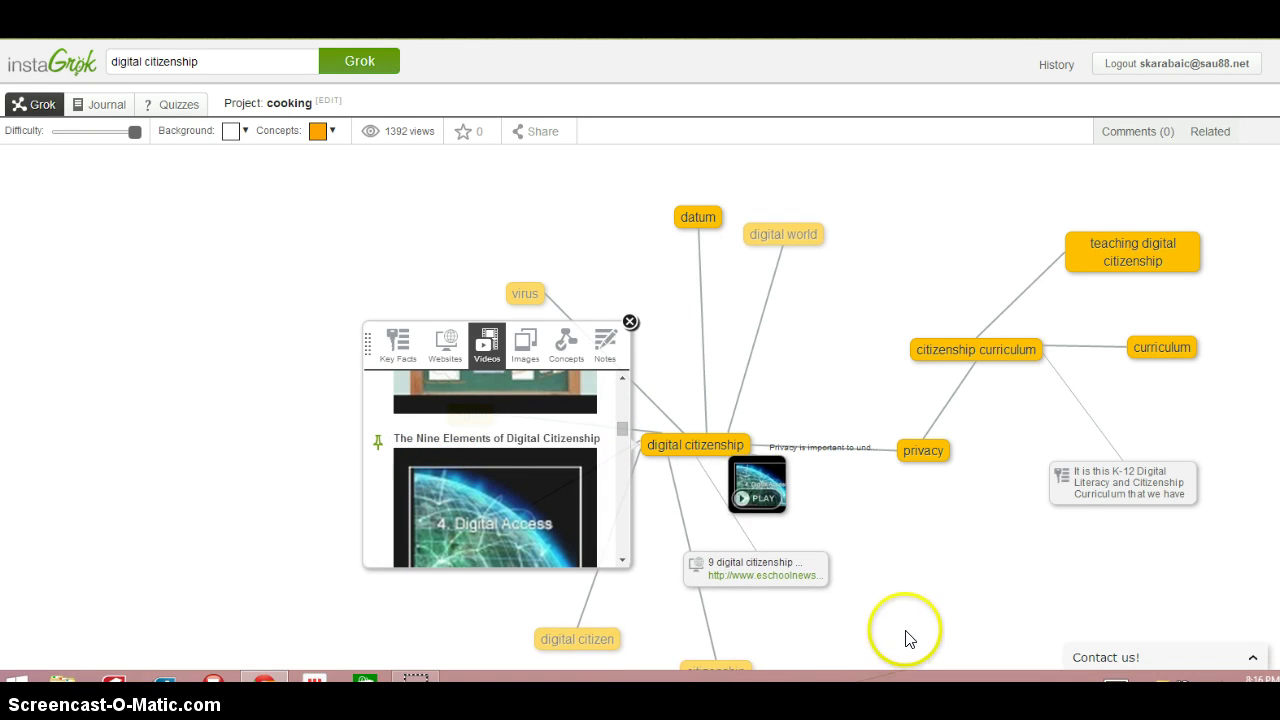
{"action": "mouse_move", "coordinate": [785, 533]}
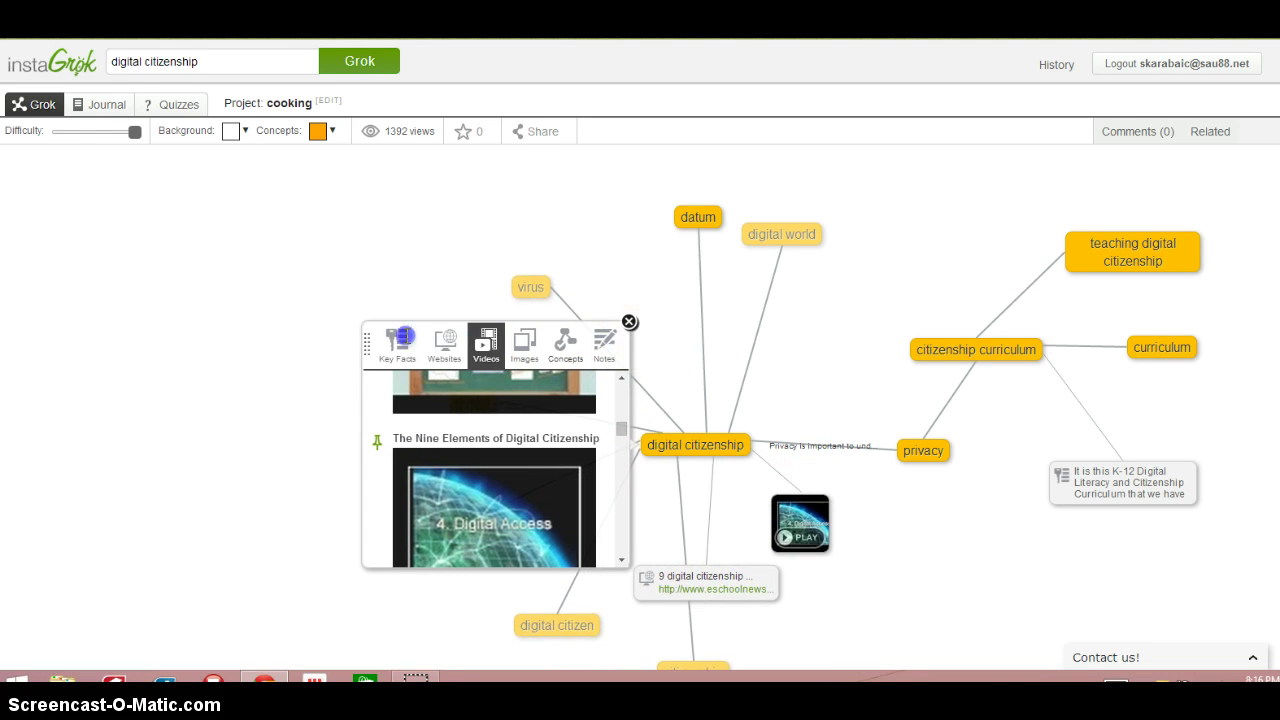
{"action": "left_click_drag", "start_coordinate": [367, 343], "coordinate": [178, 296]}
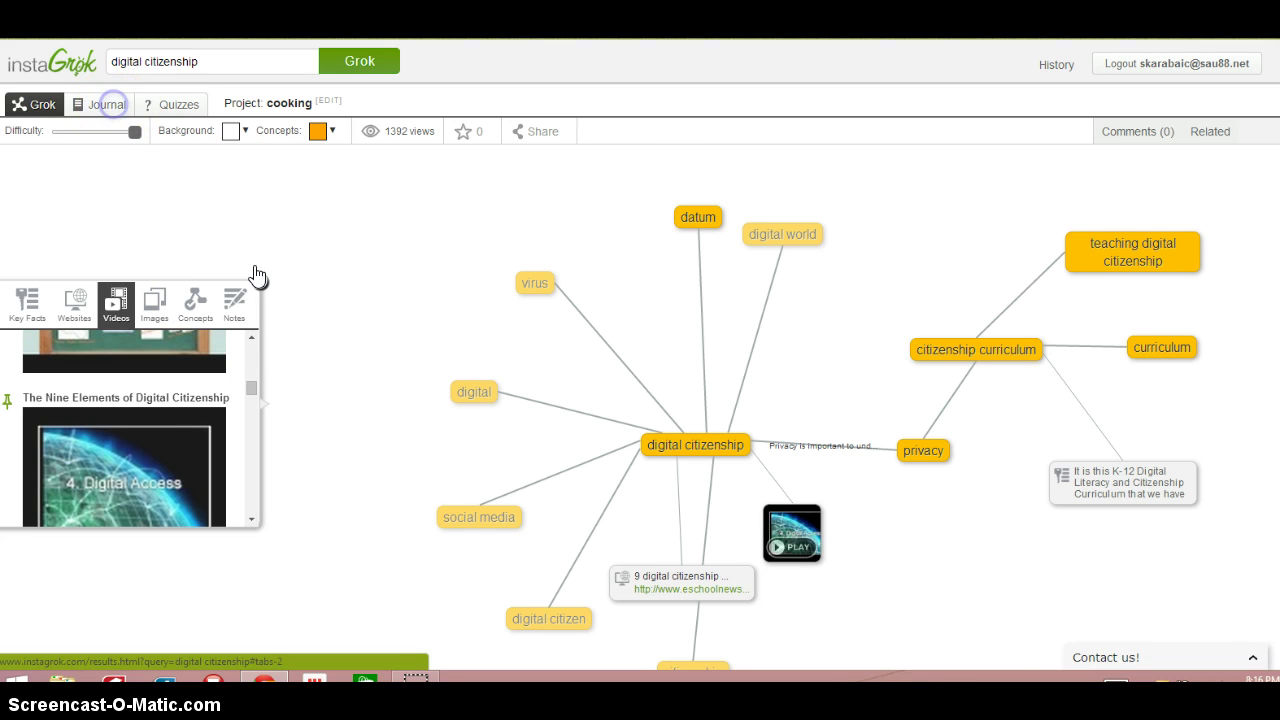
Replace the journal's body text with "I think there is a great deal of info about this digital citizenship!".
{"action": "left_click", "coordinate": [107, 104]}
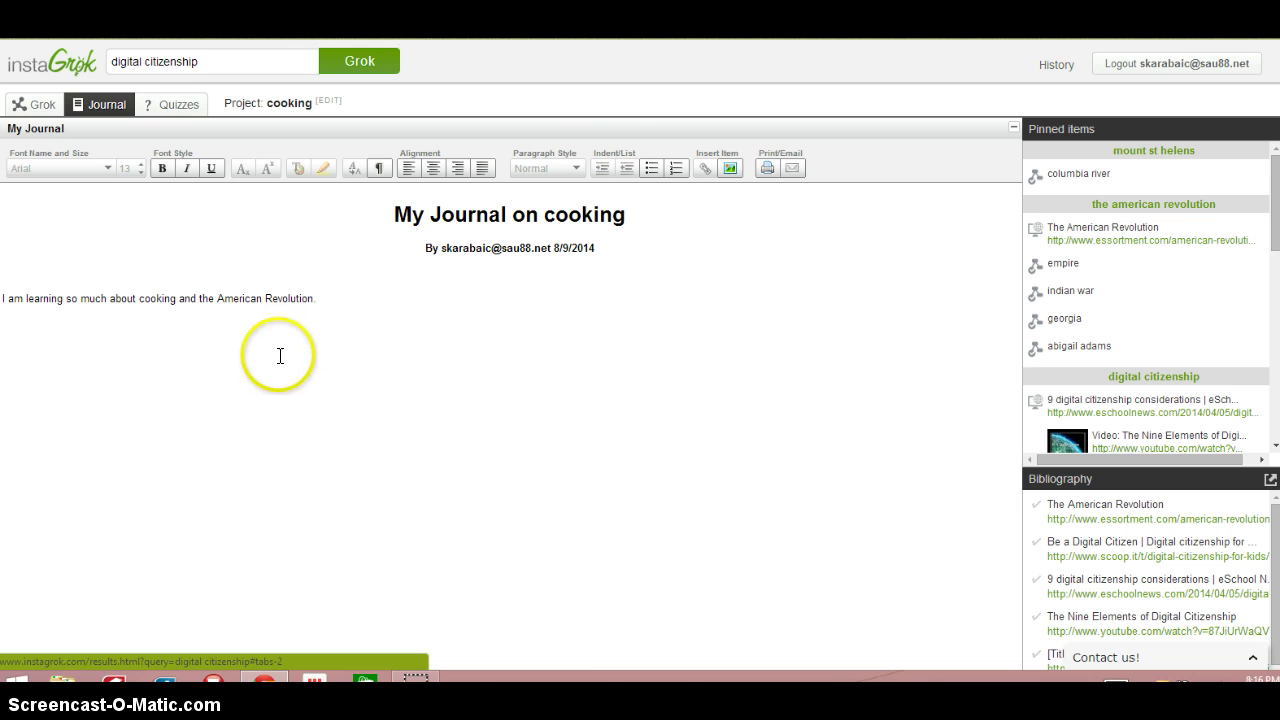
{"action": "left_click_drag", "start_coordinate": [334, 297], "coordinate": [134, 305]}
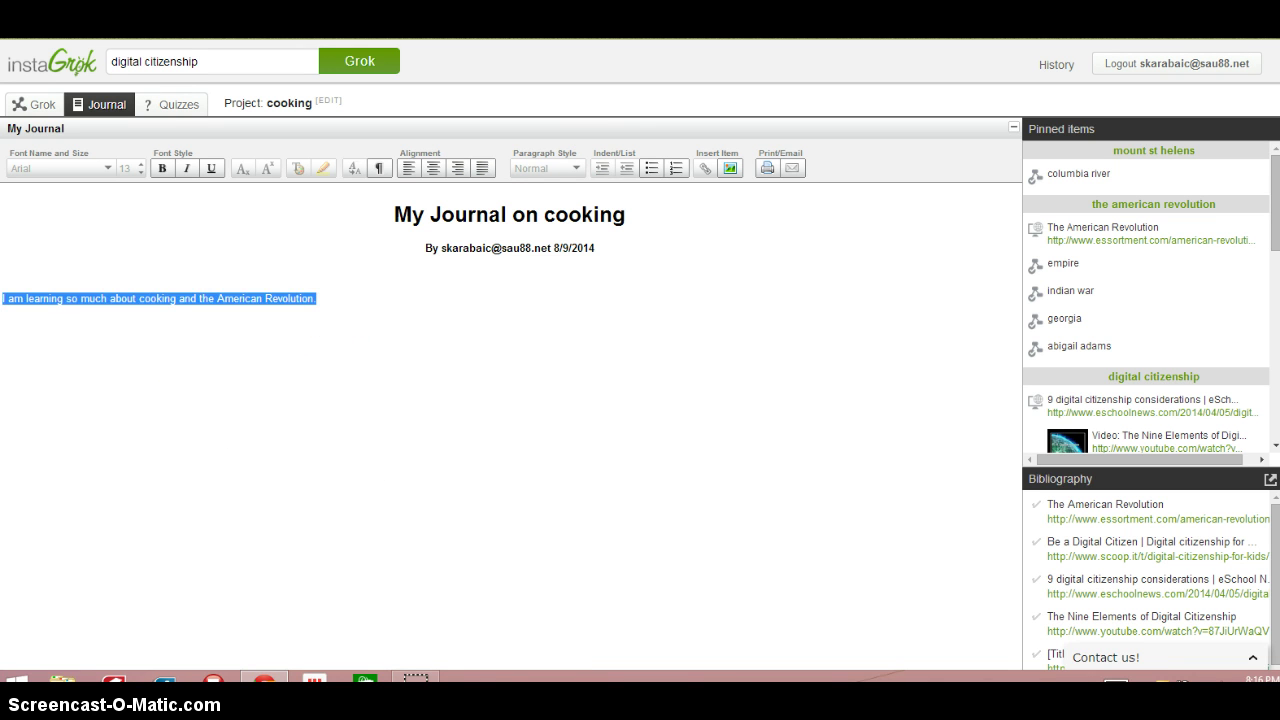
{"action": "key", "text": "BackSpace"}
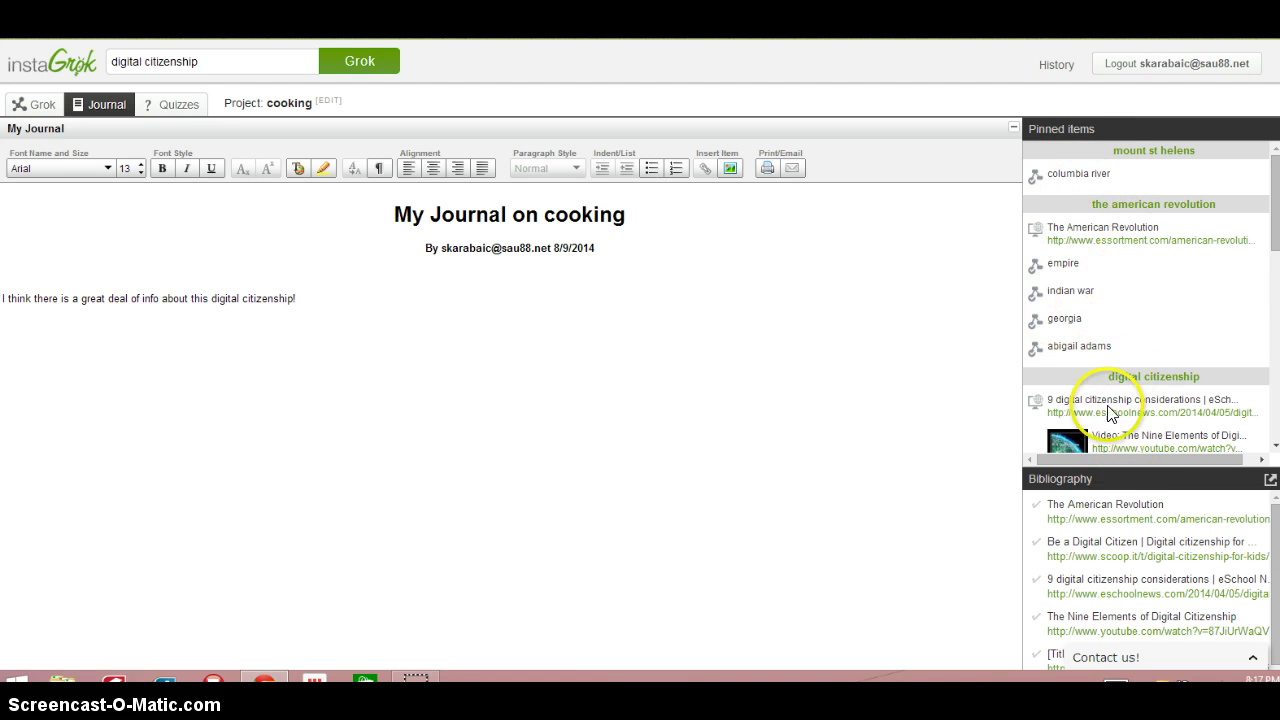
Review the digital citizenship pinned items beside the journal and preview the pinned video "The Nine Elements of Digital Citizenship".
{"action": "left_click_drag", "start_coordinate": [1275, 243], "coordinate": [1272, 307]}
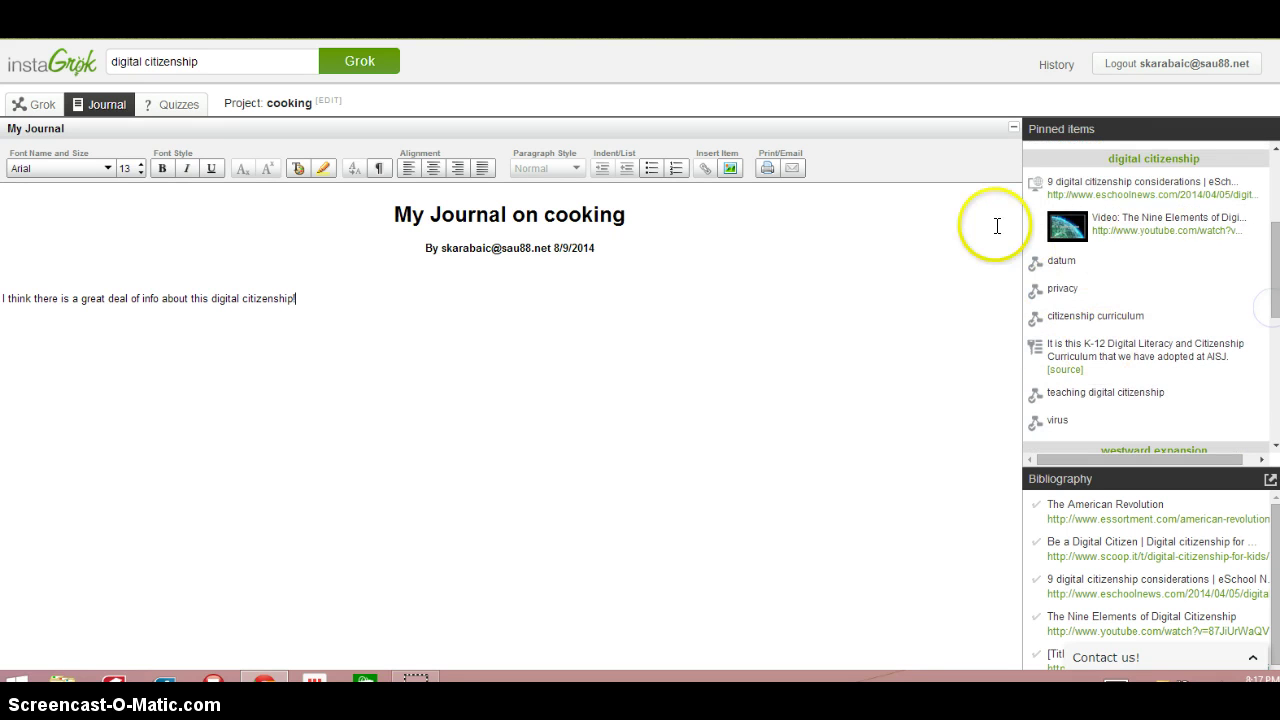
{"action": "left_click", "coordinate": [1035, 320]}
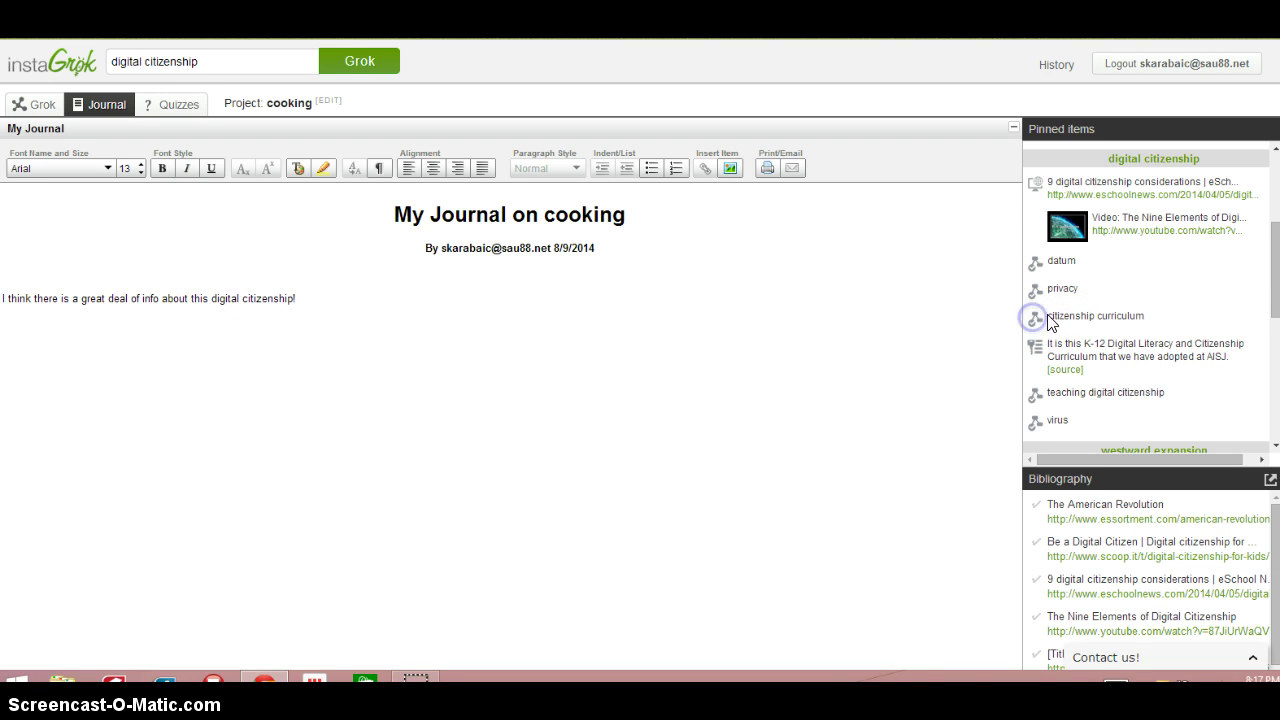
{"action": "left_click", "coordinate": [1138, 226]}
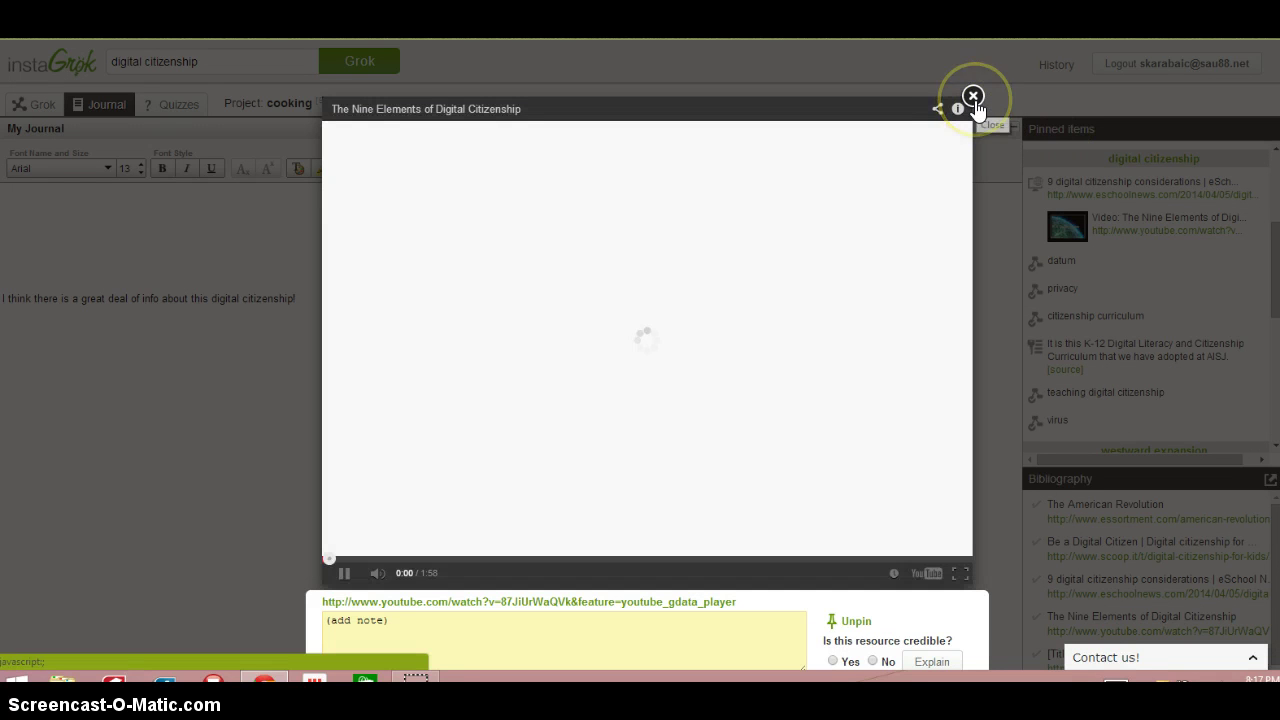
{"action": "left_click", "coordinate": [975, 321]}
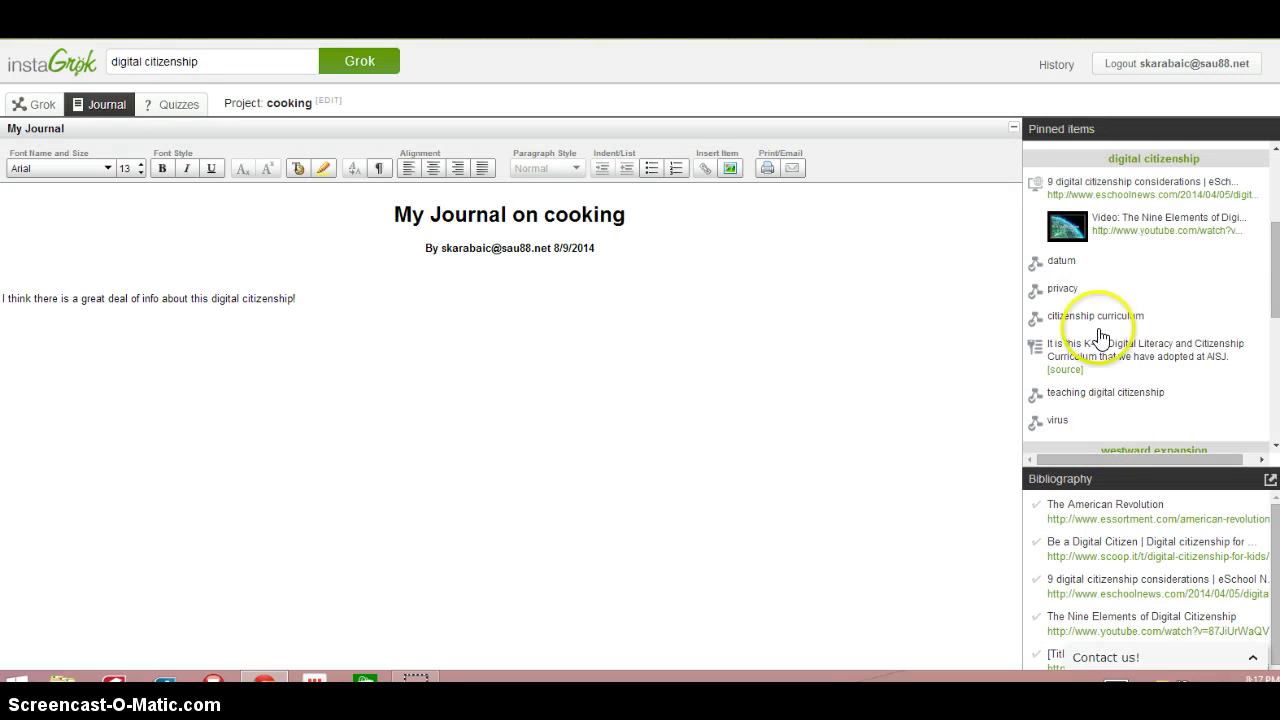
Open the pinned article "9 digital citizenship considerations", skim its text and close it.
{"action": "left_click", "coordinate": [1097, 188]}
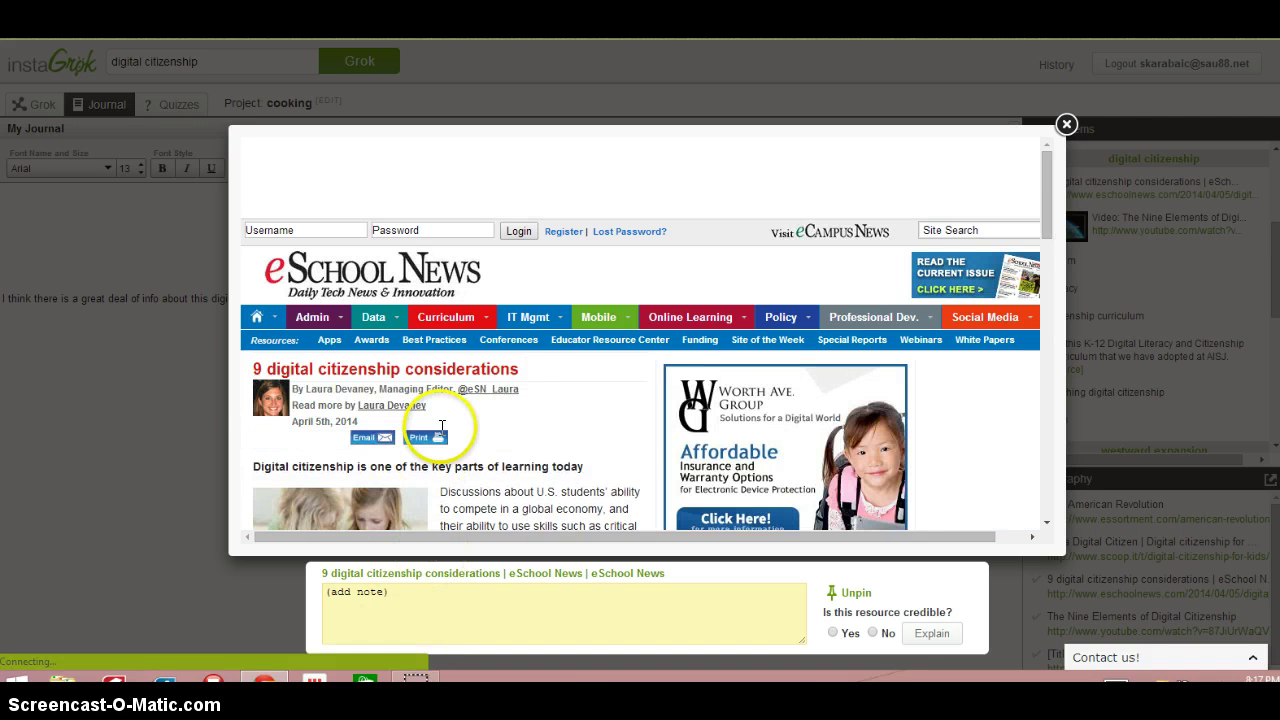
{"action": "scroll", "coordinate": [534, 443], "scroll_direction": "down", "scroll_amount": 2}
{"action": "scroll", "coordinate": [1045, 250], "scroll_direction": "down", "scroll_amount": 2}
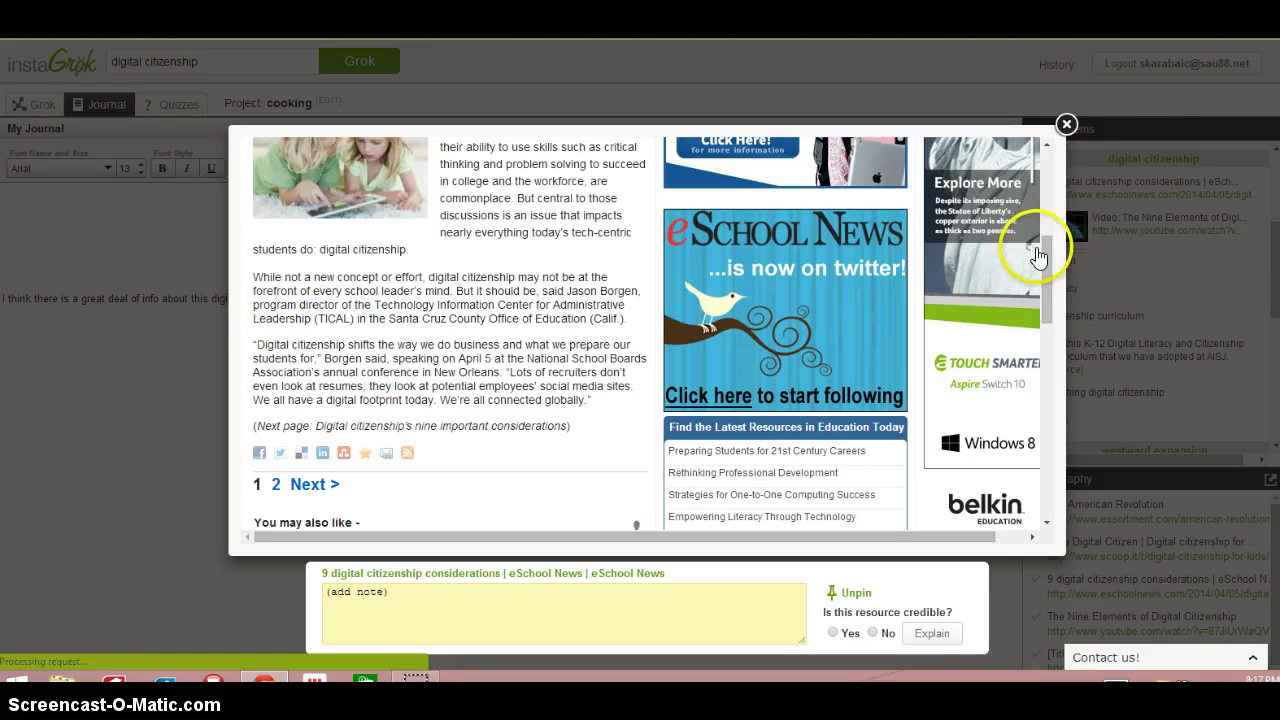
{"action": "left_click", "coordinate": [1069, 129]}
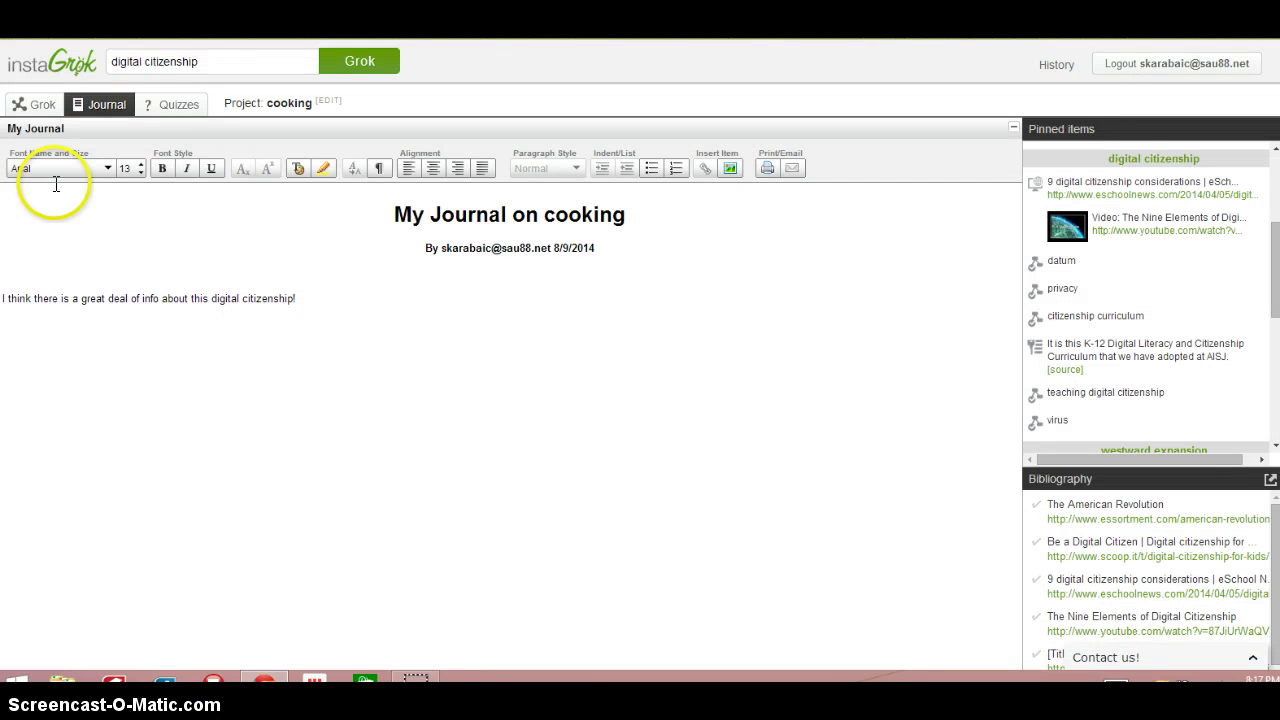
Open the digital citizenship quiz and look through its multiple-choice questions.
{"action": "left_click", "coordinate": [168, 102]}
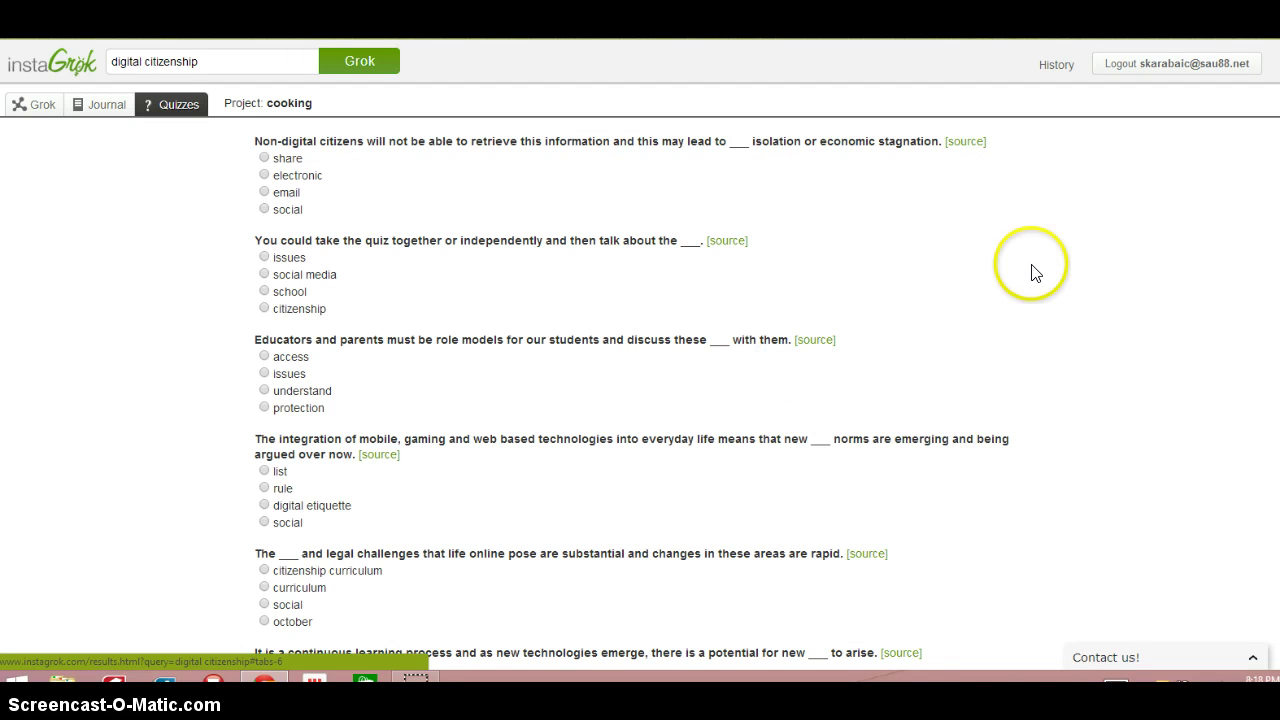
{"action": "scroll", "coordinate": [700, 467], "scroll_direction": "down", "scroll_amount": 4}
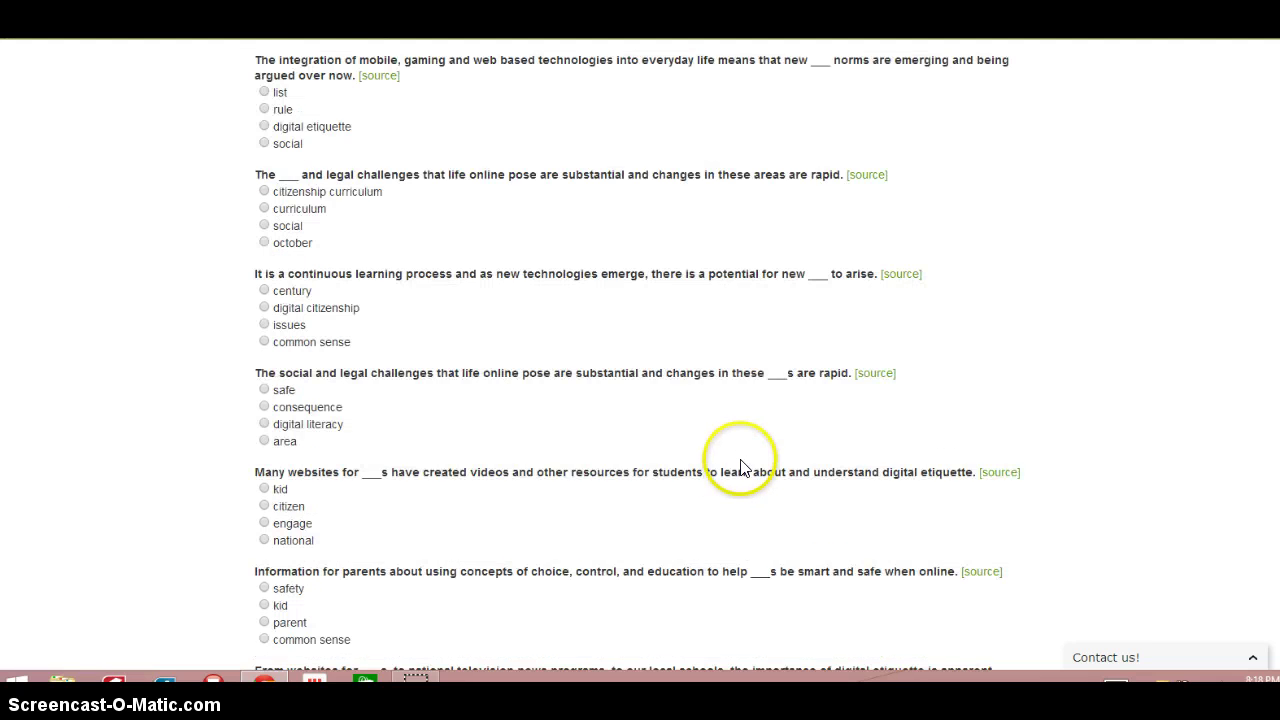
{"action": "scroll", "coordinate": [741, 467], "scroll_direction": "down", "scroll_amount": 8}
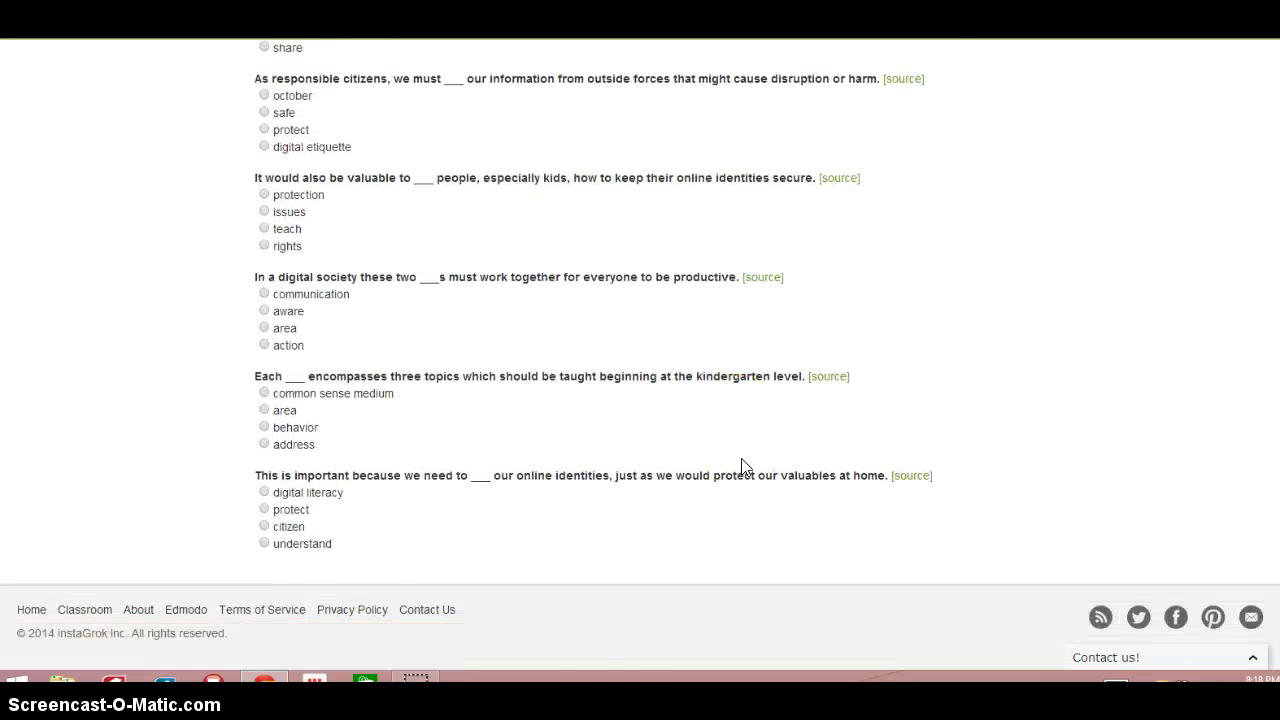
{"action": "scroll", "coordinate": [741, 462], "scroll_direction": "up", "scroll_amount": 4}
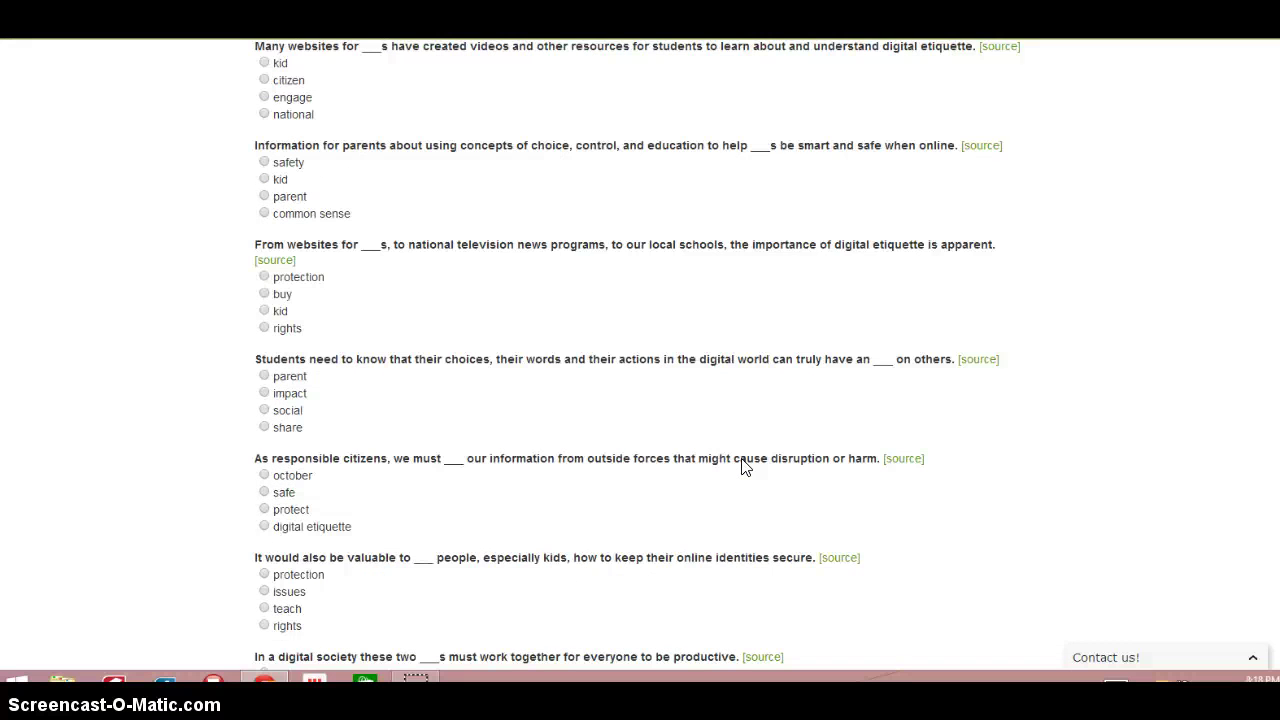
{"action": "scroll", "coordinate": [744, 463], "scroll_direction": "up", "scroll_amount": 4}
{"action": "scroll", "coordinate": [741, 467], "scroll_direction": "up", "scroll_amount": 4}
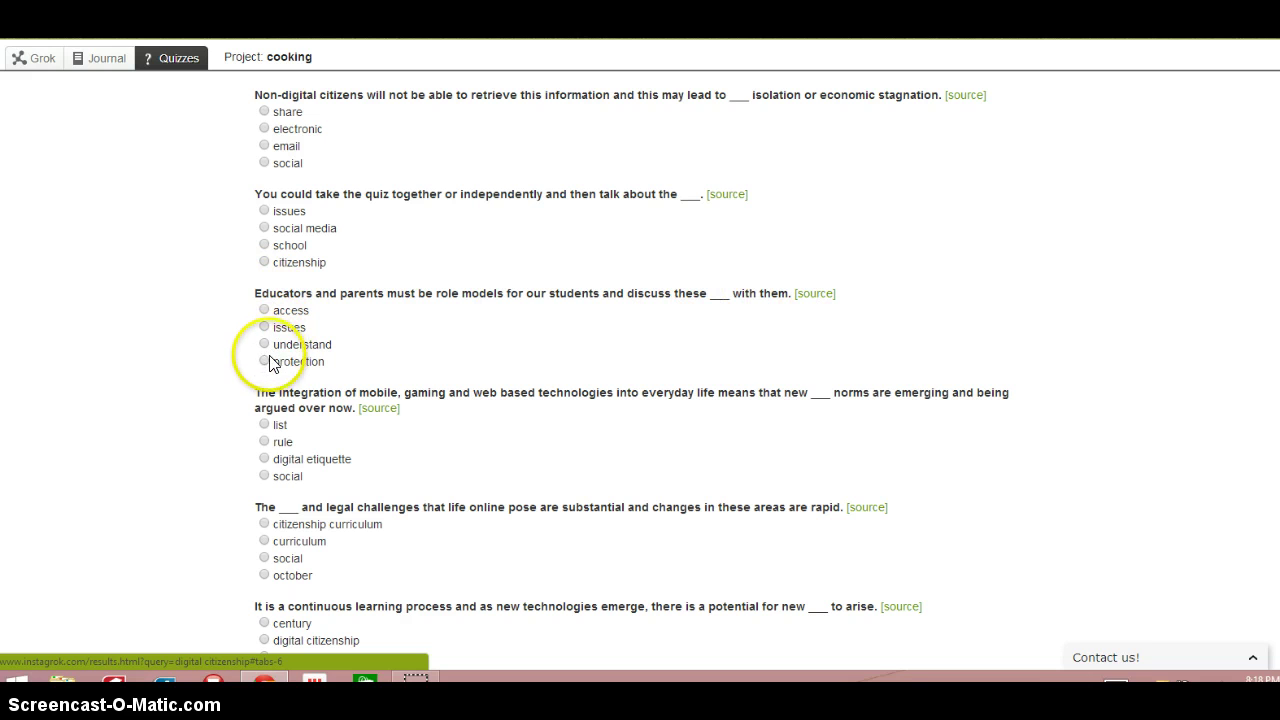
Find the sentence about educators and parents as role models in the question's source page and answer the question with "issues".
{"action": "left_click", "coordinate": [824, 296]}
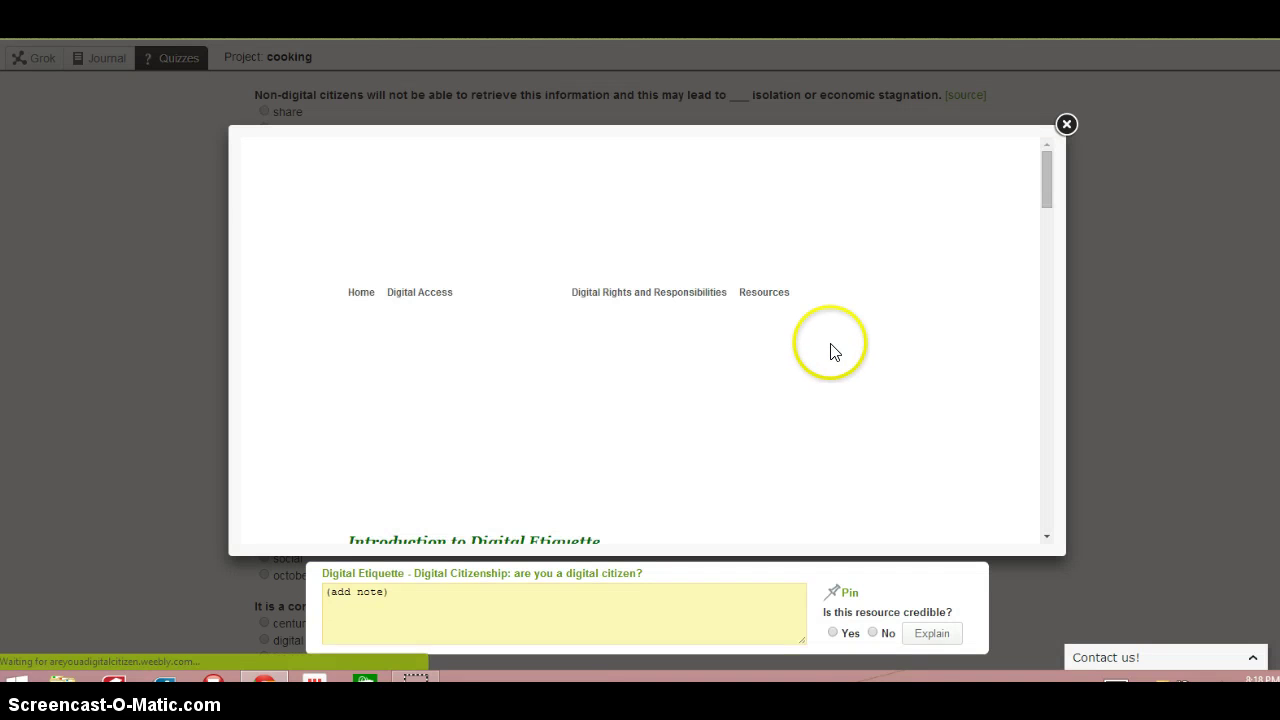
{"action": "scroll", "coordinate": [880, 331], "scroll_direction": "down", "scroll_amount": 4}
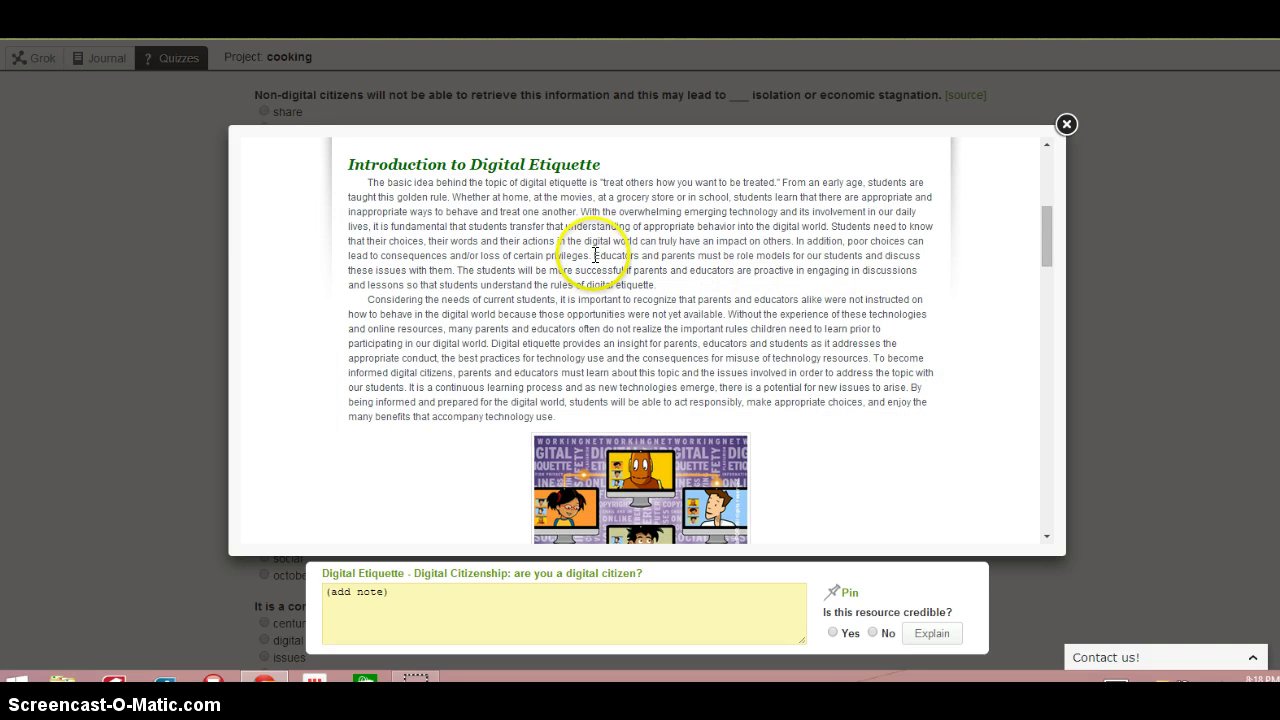
{"action": "left_click_drag", "start_coordinate": [595, 255], "coordinate": [452, 265]}
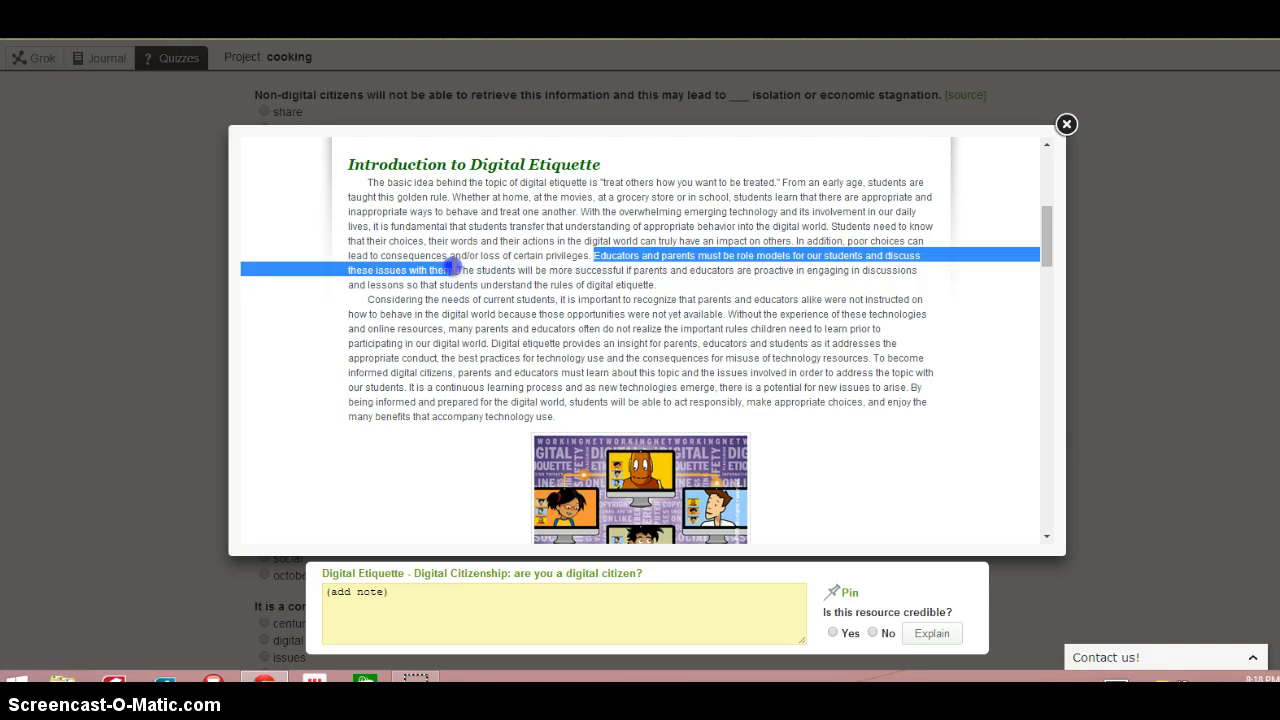
{"action": "left_click", "coordinate": [1066, 124]}
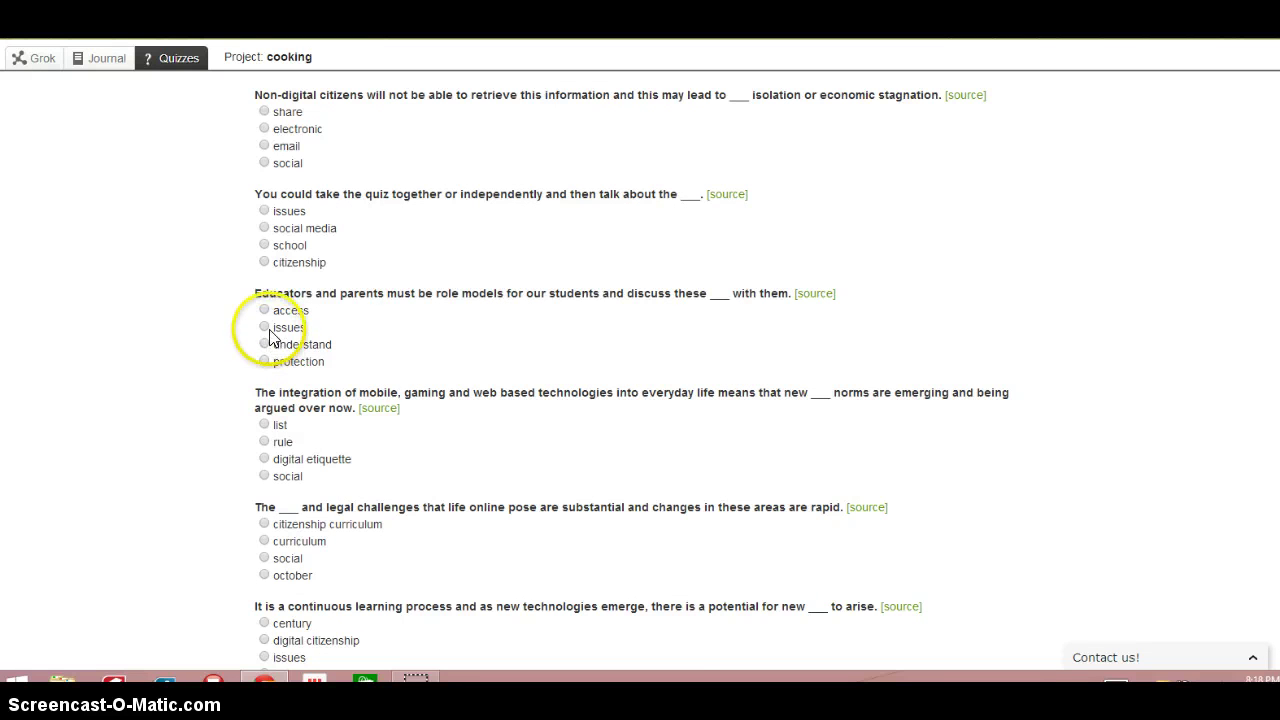
{"action": "left_click", "coordinate": [274, 328]}
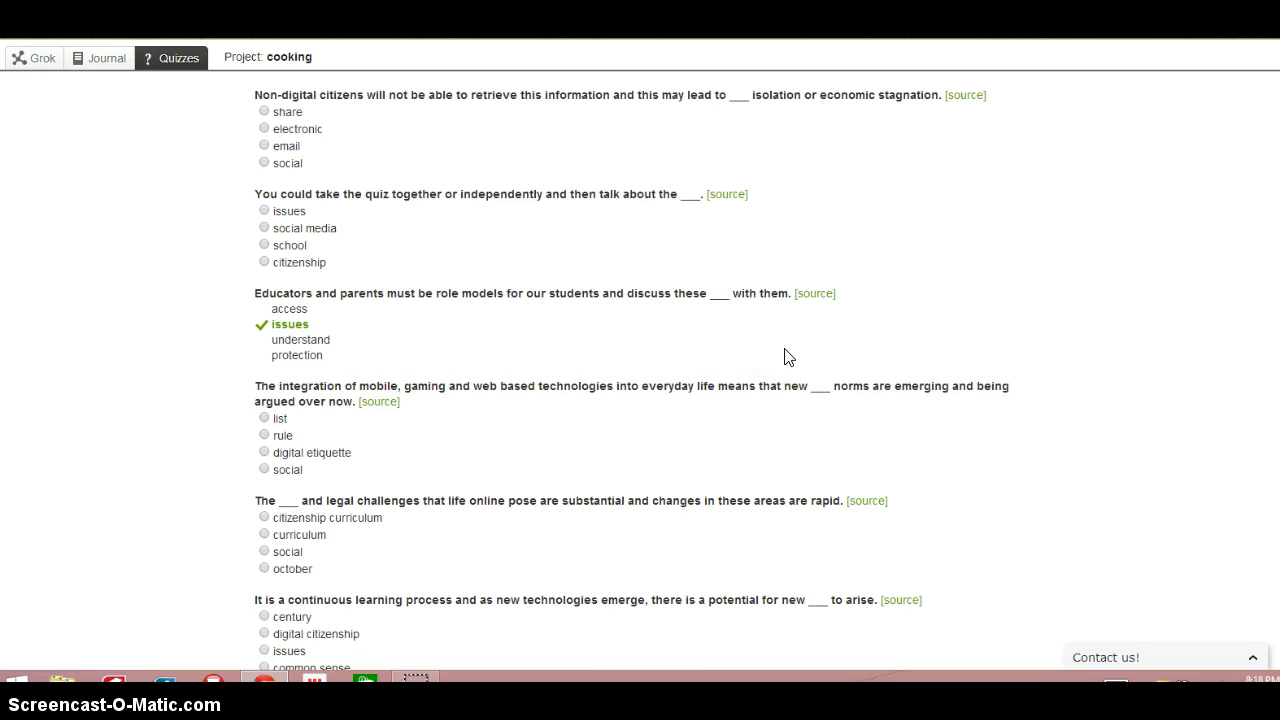
Return to the concept map, refresh the concepts around the digital citizenship node, and place its information window beside the map.
{"action": "scroll", "coordinate": [558, 325], "scroll_direction": "up", "scroll_amount": 1}
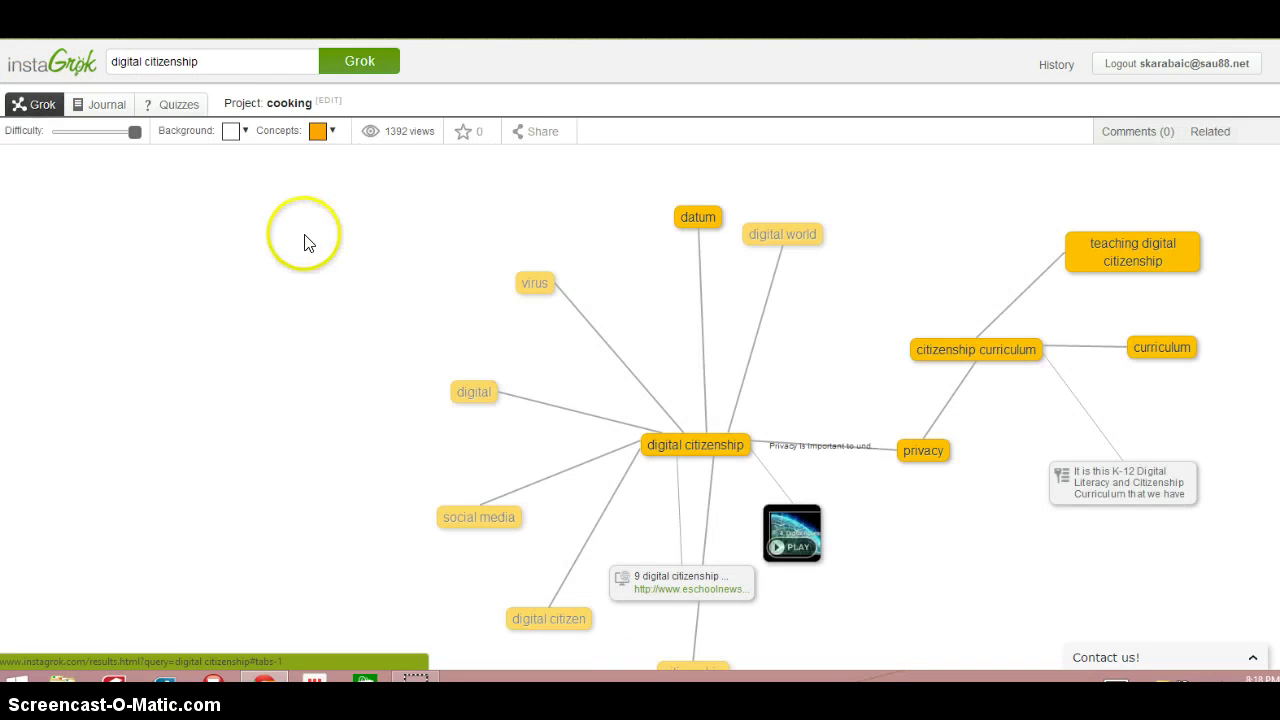
{"action": "left_click", "coordinate": [677, 447]}
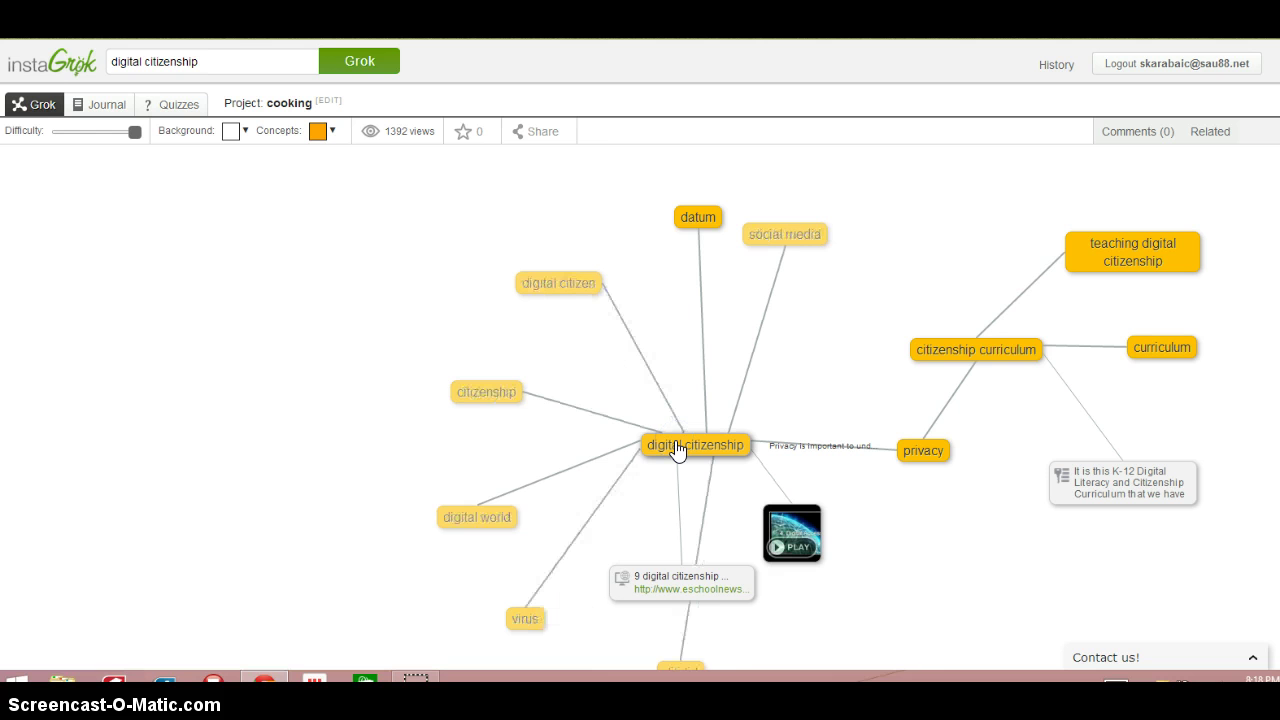
{"action": "left_click", "coordinate": [677, 447]}
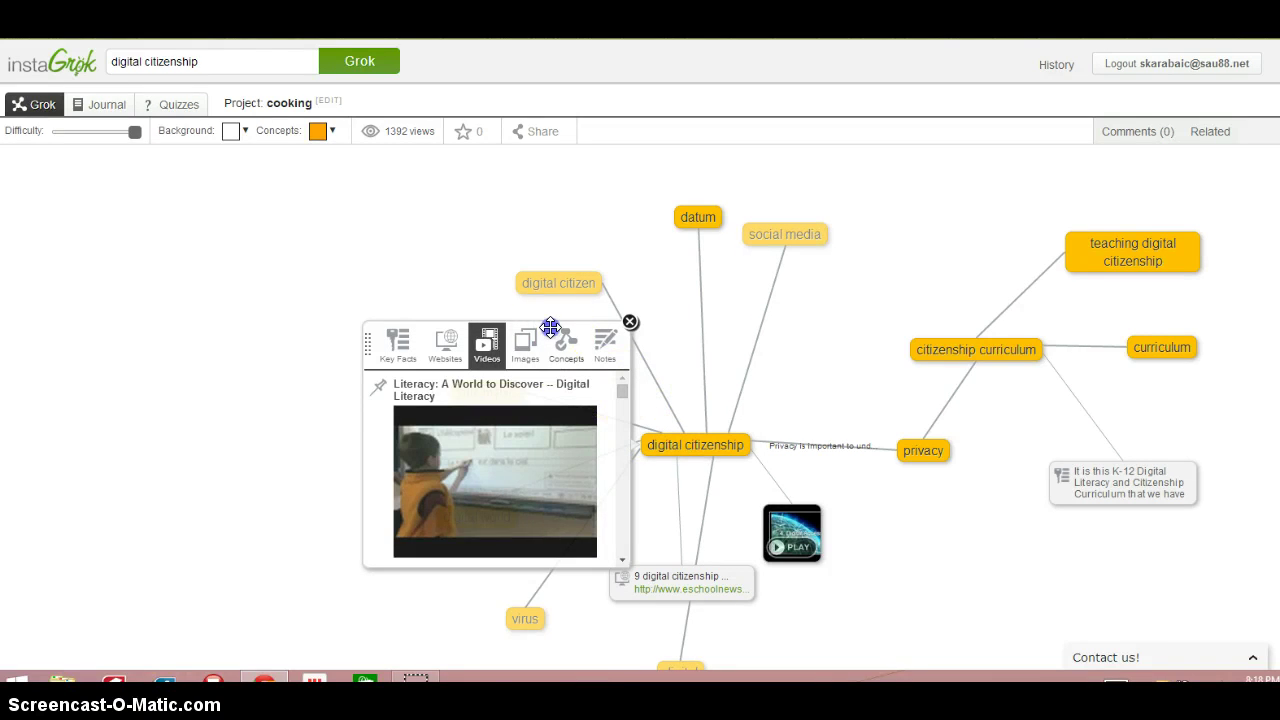
{"action": "left_click_drag", "start_coordinate": [525, 338], "coordinate": [256, 276]}
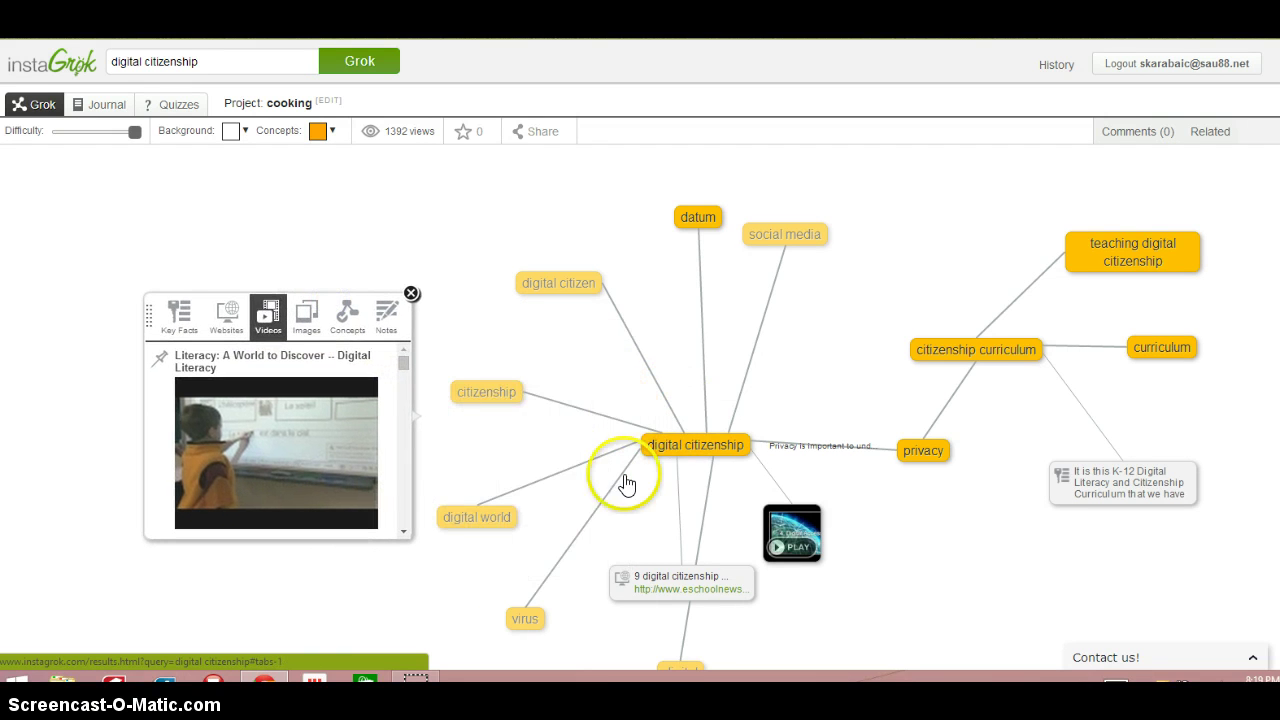
Expand the citizenship and curriculum nodes, and move the curriculum node's information window to the empty area beside the map.
{"action": "left_click", "coordinate": [474, 392]}
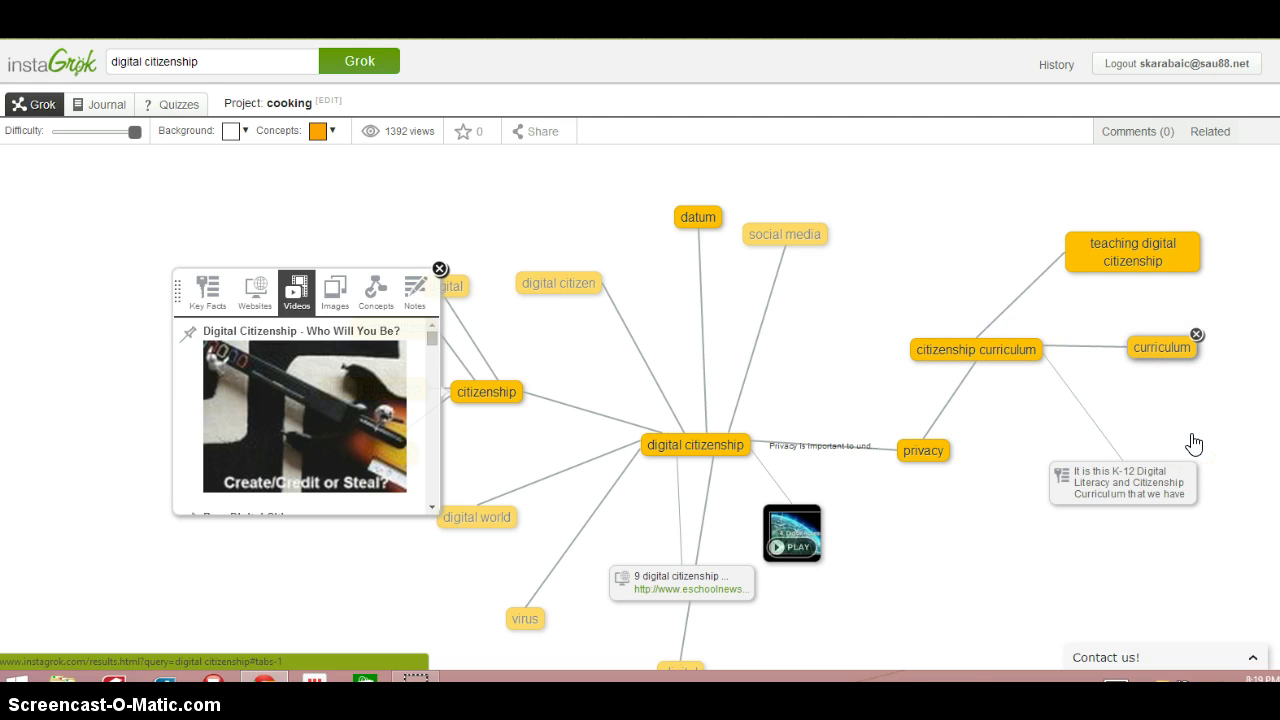
{"action": "left_click", "coordinate": [1163, 348]}
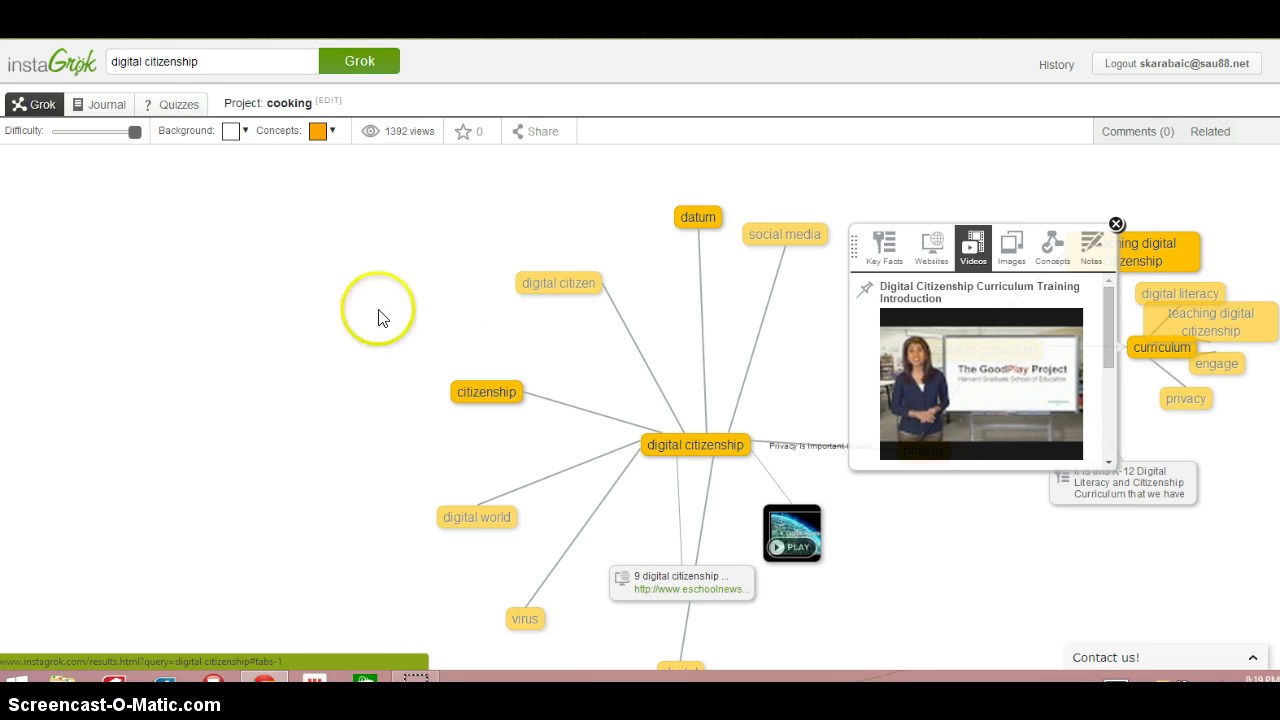
{"action": "left_click_drag", "start_coordinate": [1032, 248], "coordinate": [240, 250]}
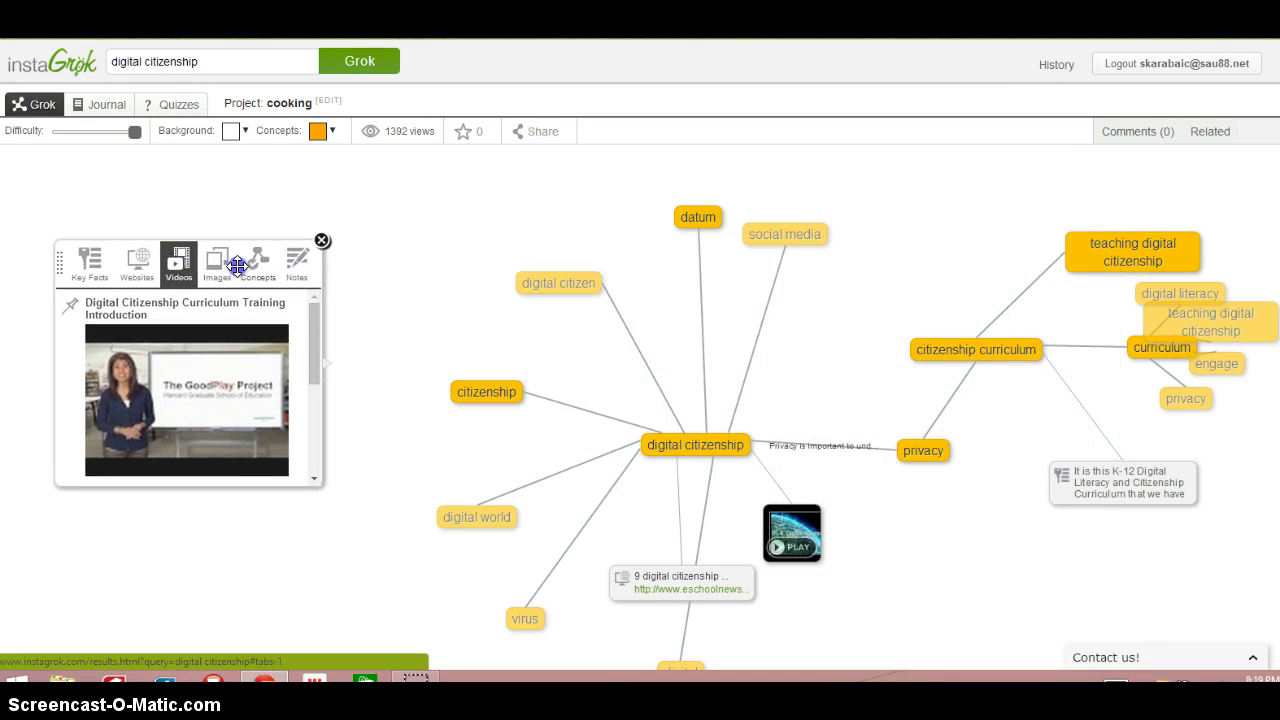